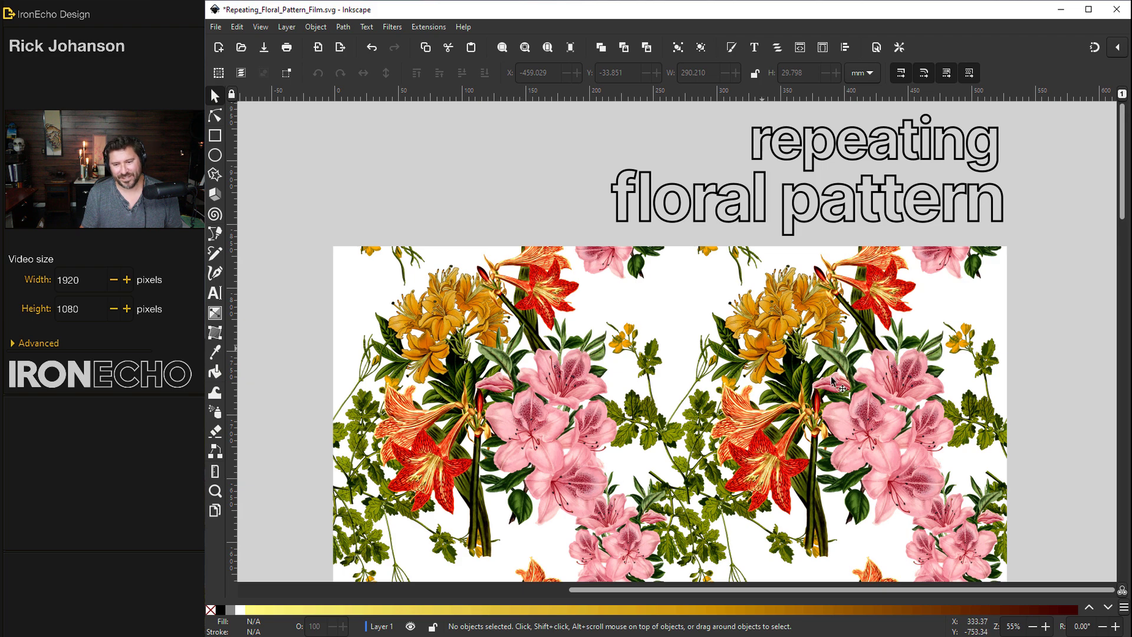
Open Document Properties and switch the page size units to px.
scroll(883, 407, down, 10)
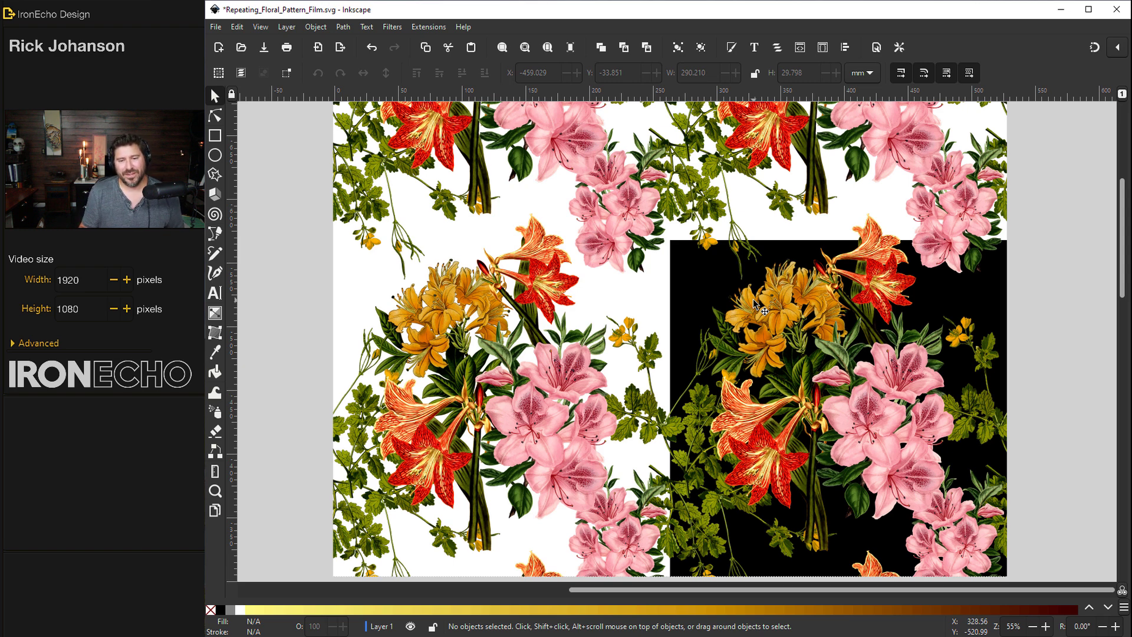
scroll(755, 303, down, 10)
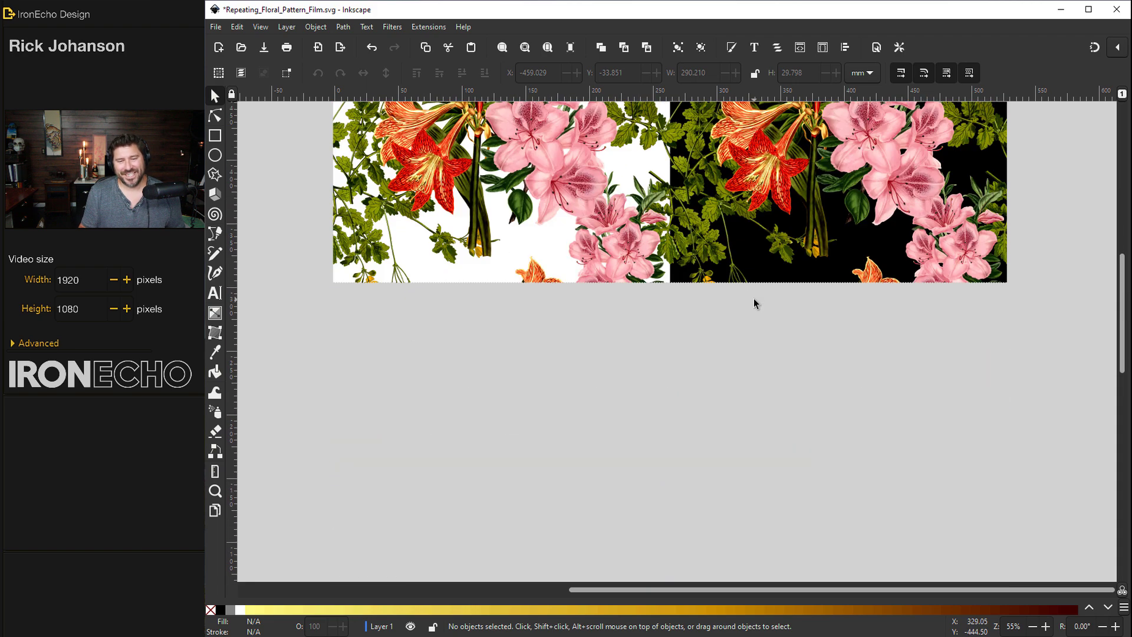
scroll(755, 304, down, 6)
scroll(754, 304, up, 1)
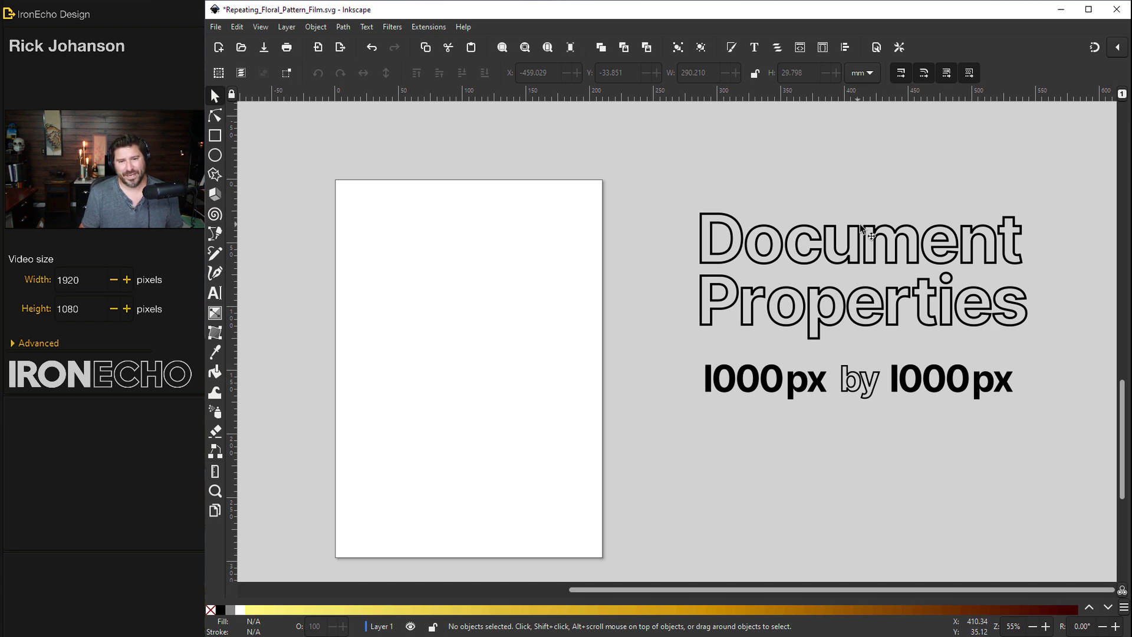
click(216, 27)
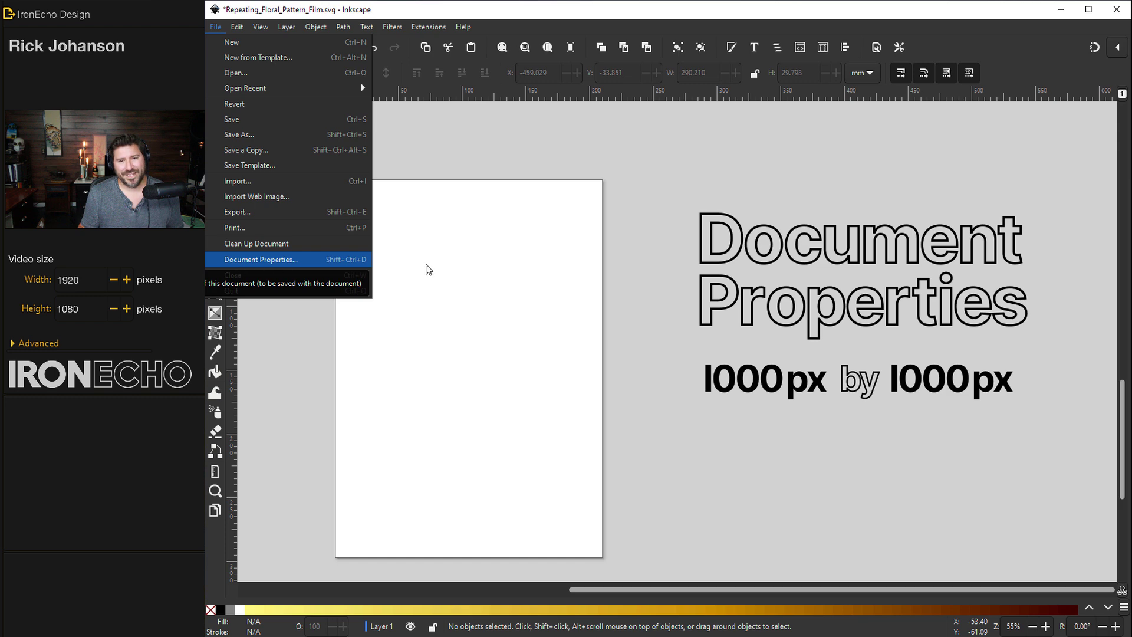
click(968, 43)
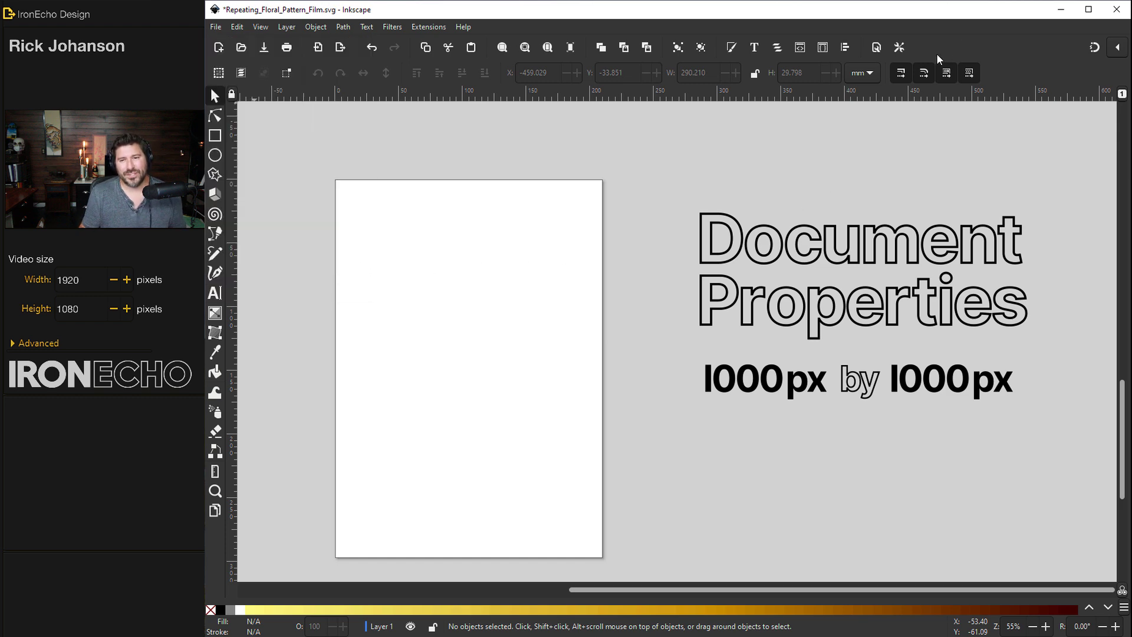
click(877, 49)
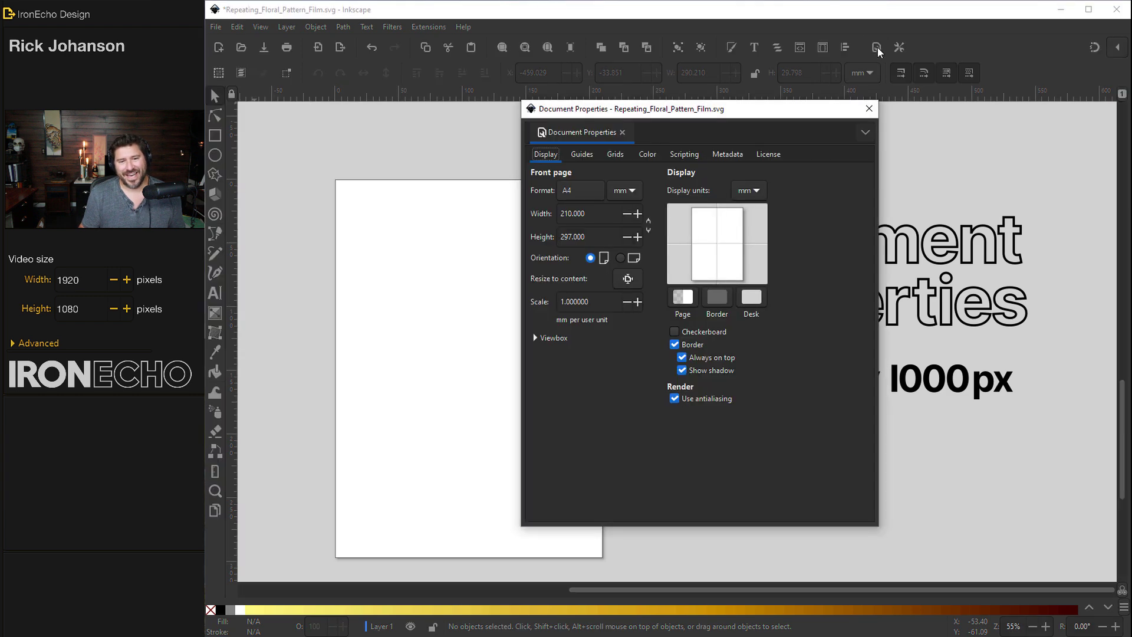
click(635, 189)
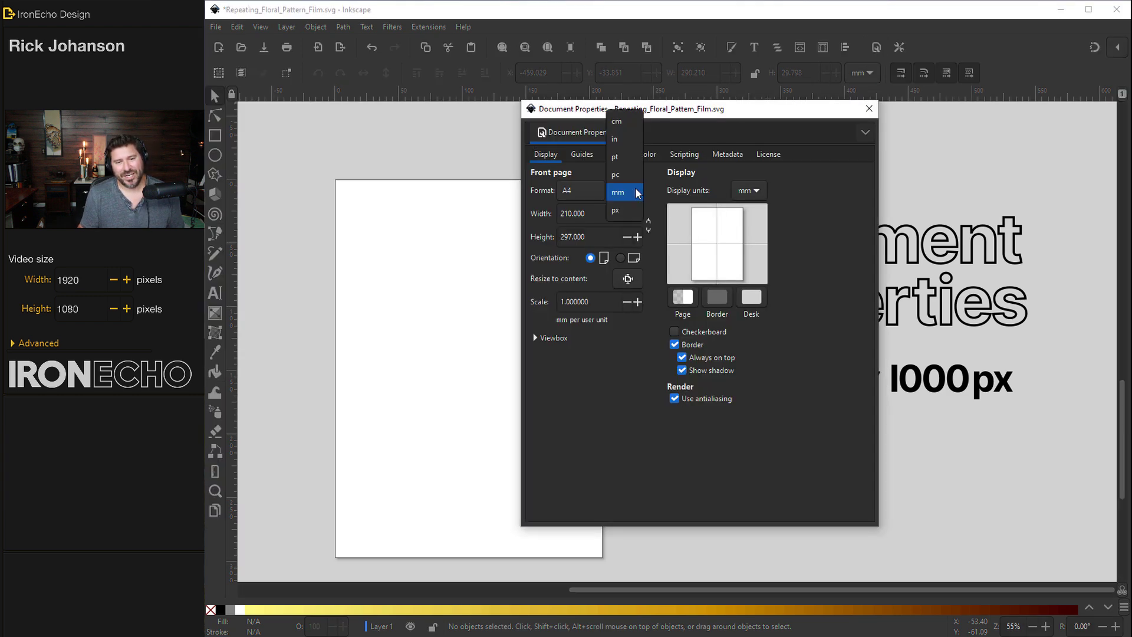
click(620, 211)
Set the page width and height to 1000 px and close Document Properties.
drag(601, 216, 556, 216)
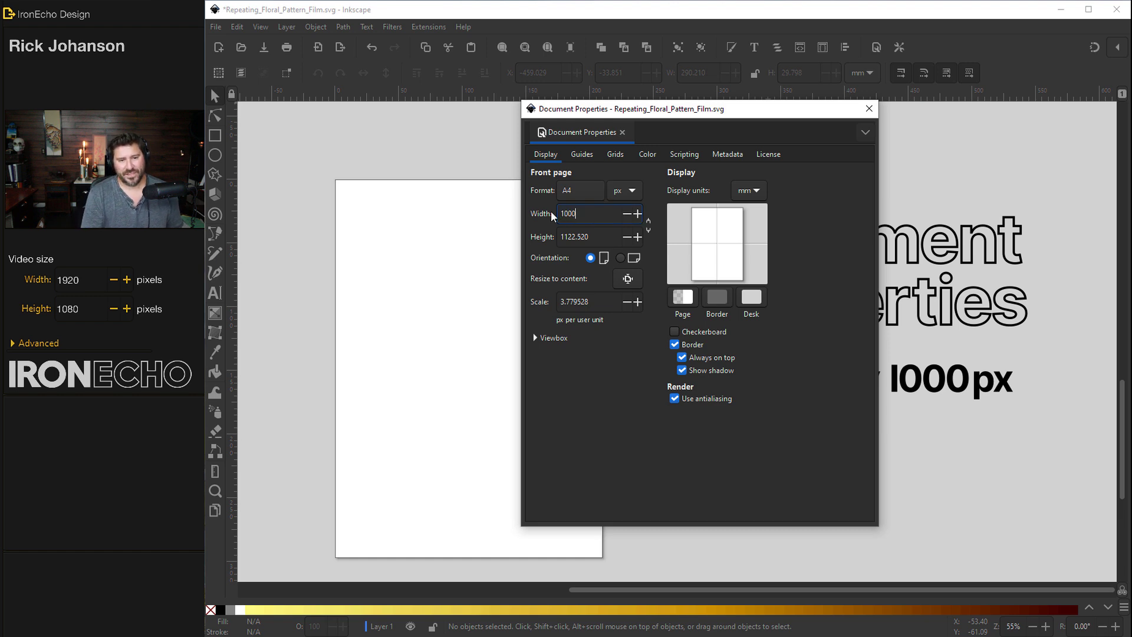
key(Return)
key(Tab)
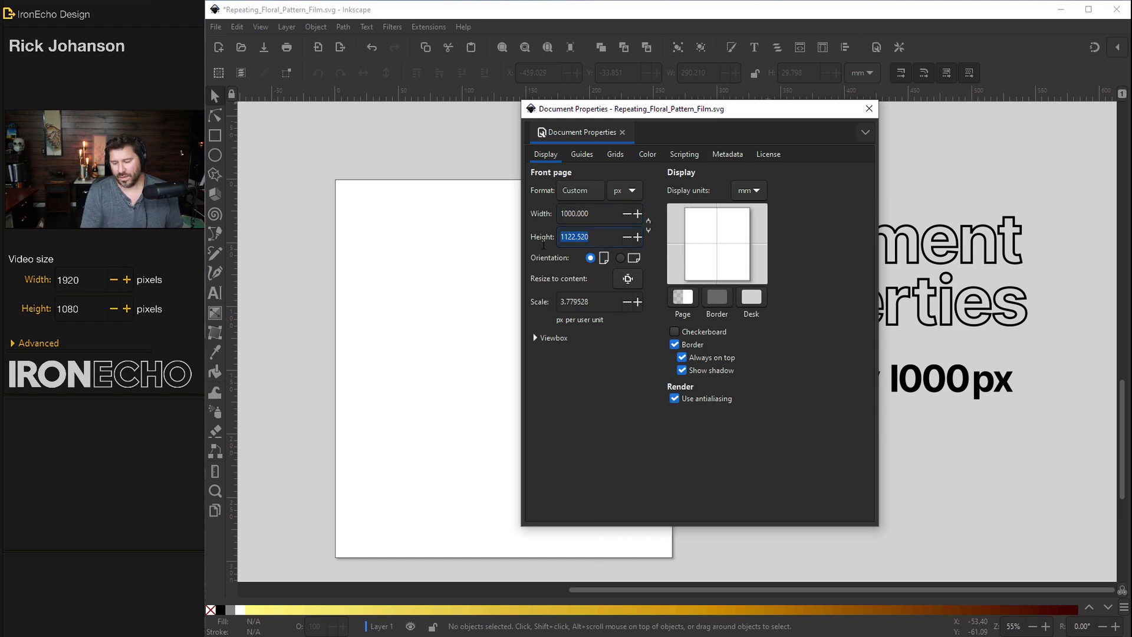
text(1000)
key(Return)
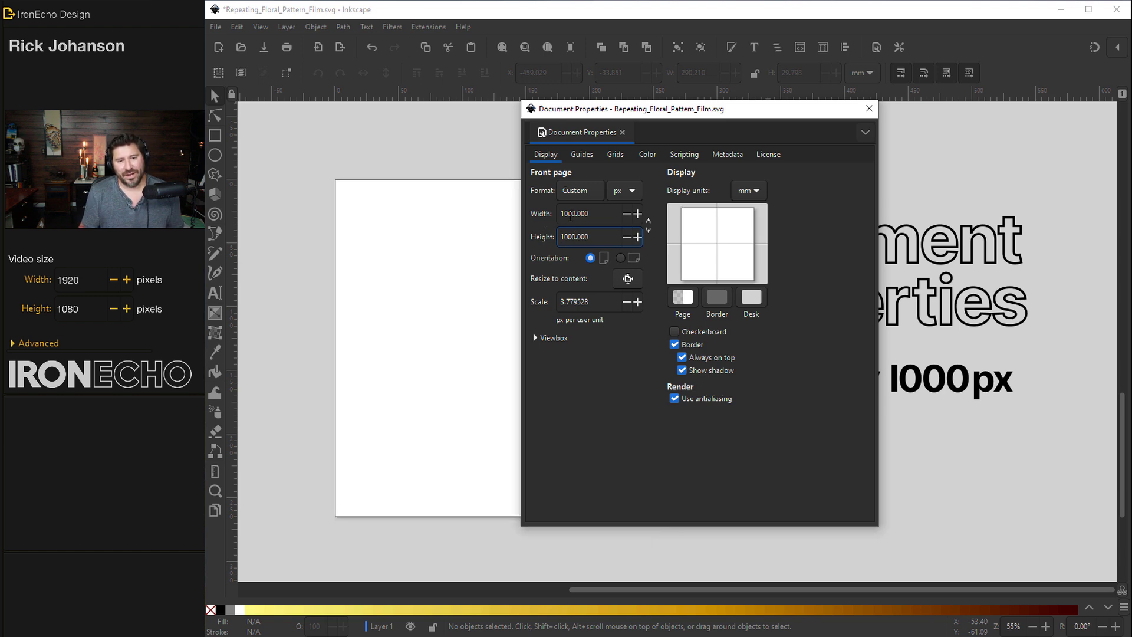
click(869, 109)
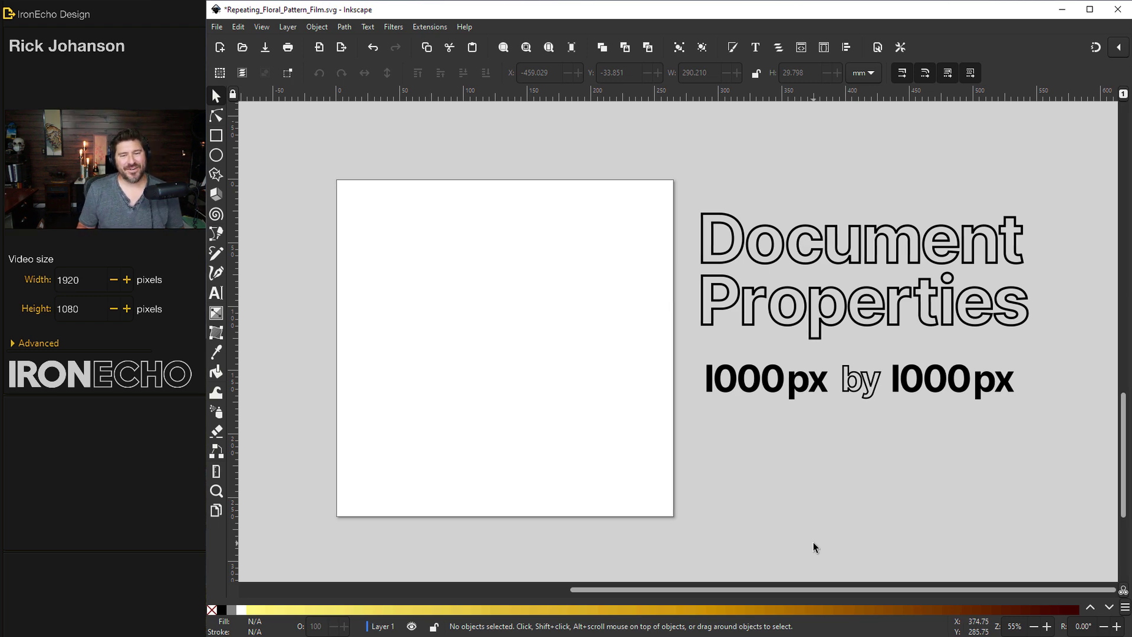
Bring the four flower images into view, then switch to Chrome's rawpixel floral results.
drag(786, 589, 506, 590)
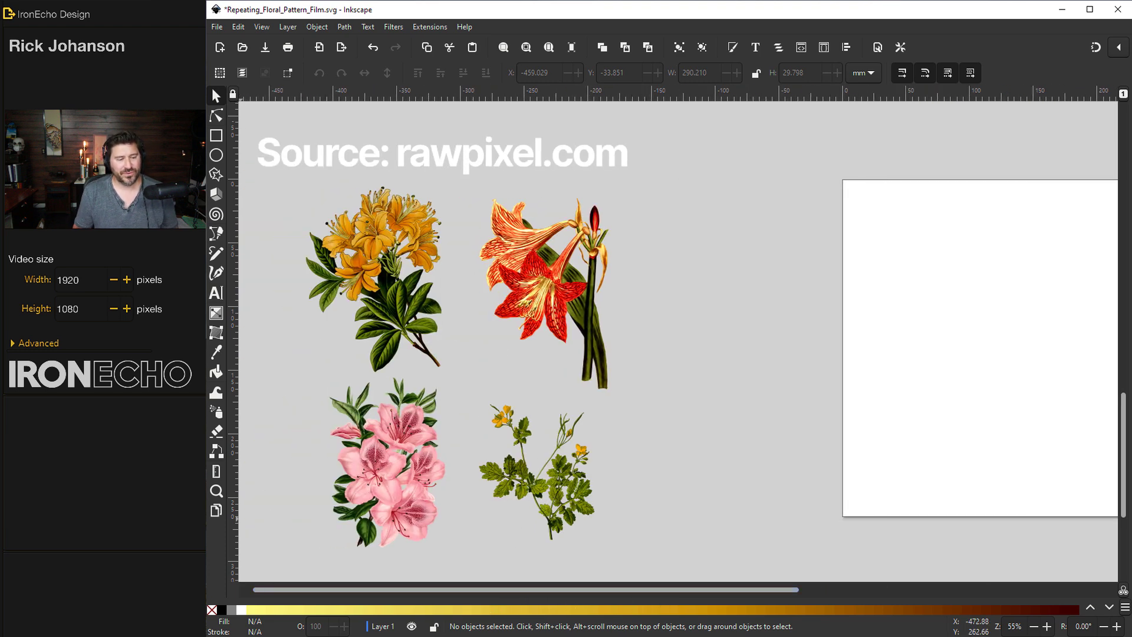
key(alt+Tab)
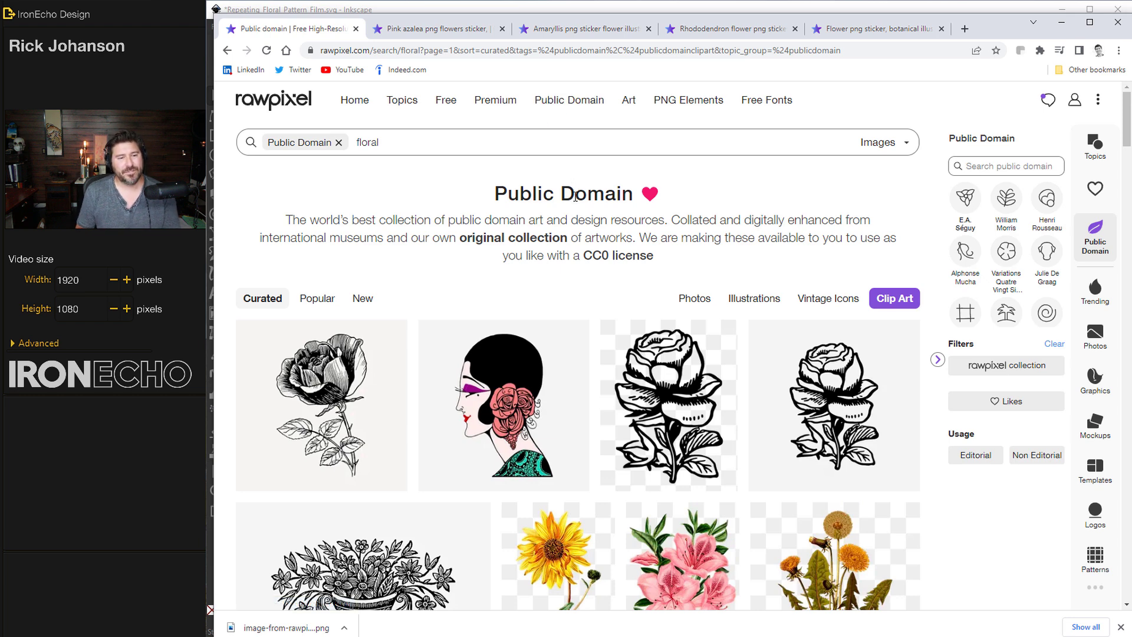
Review the pink azalea, amaryllis, rhododendron and botanical sticker pages, then return to Inkscape.
scroll(617, 262, down, 4)
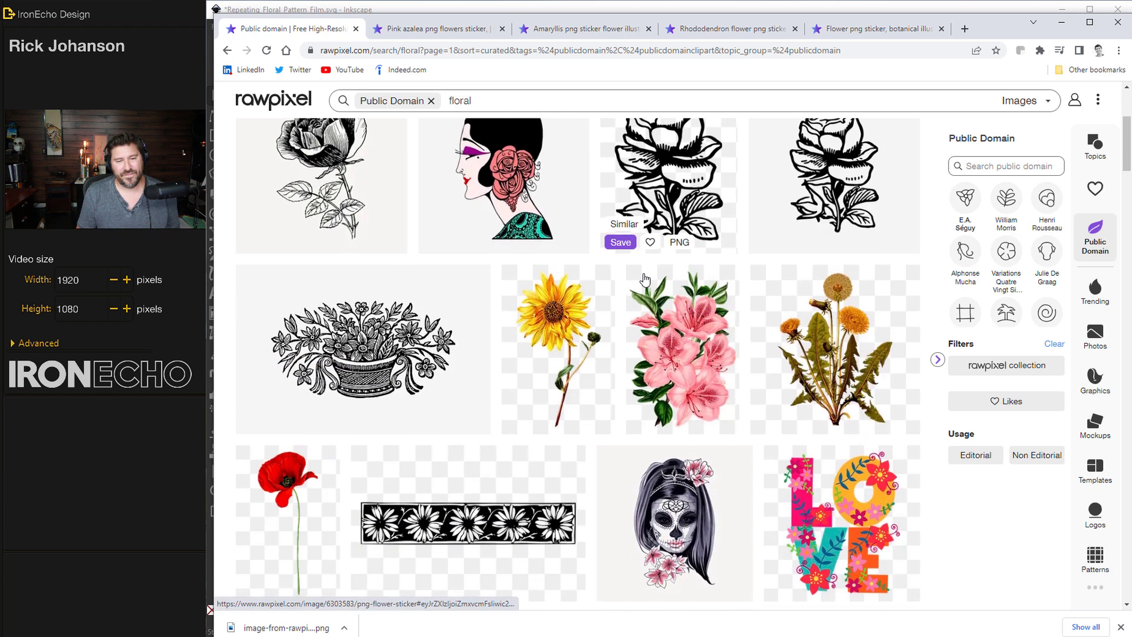
click(438, 31)
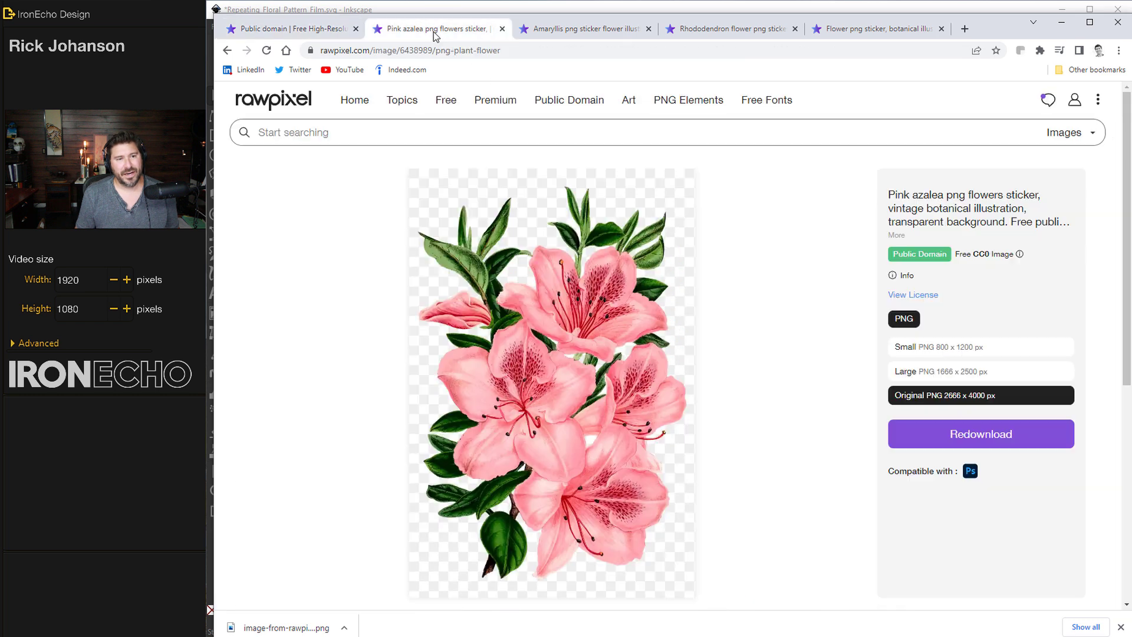
click(555, 33)
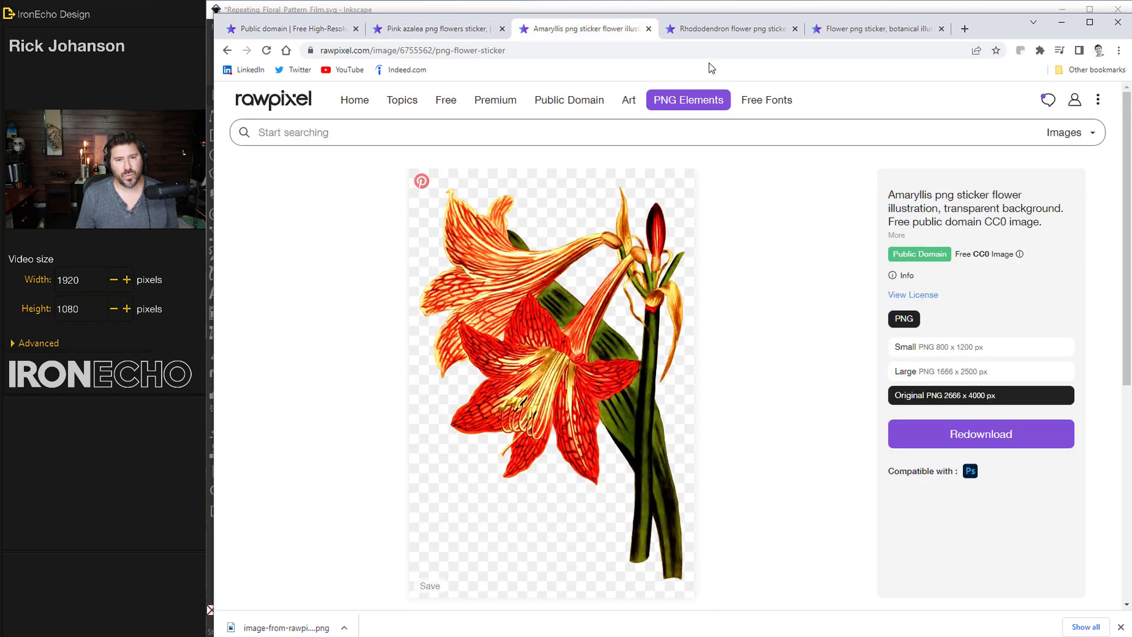
click(723, 28)
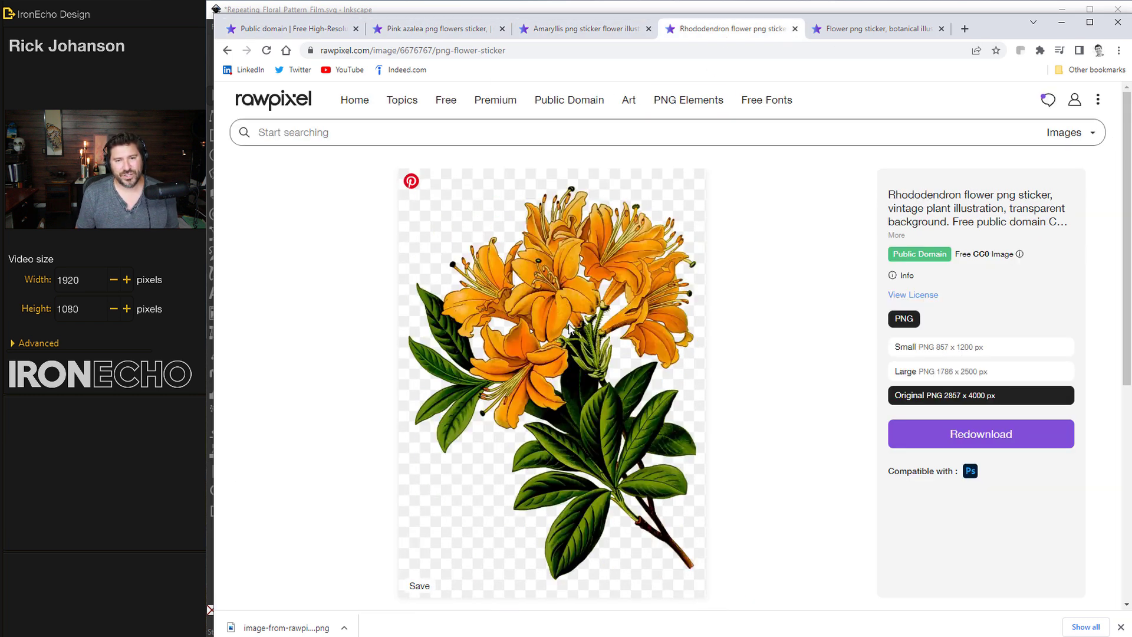
click(853, 30)
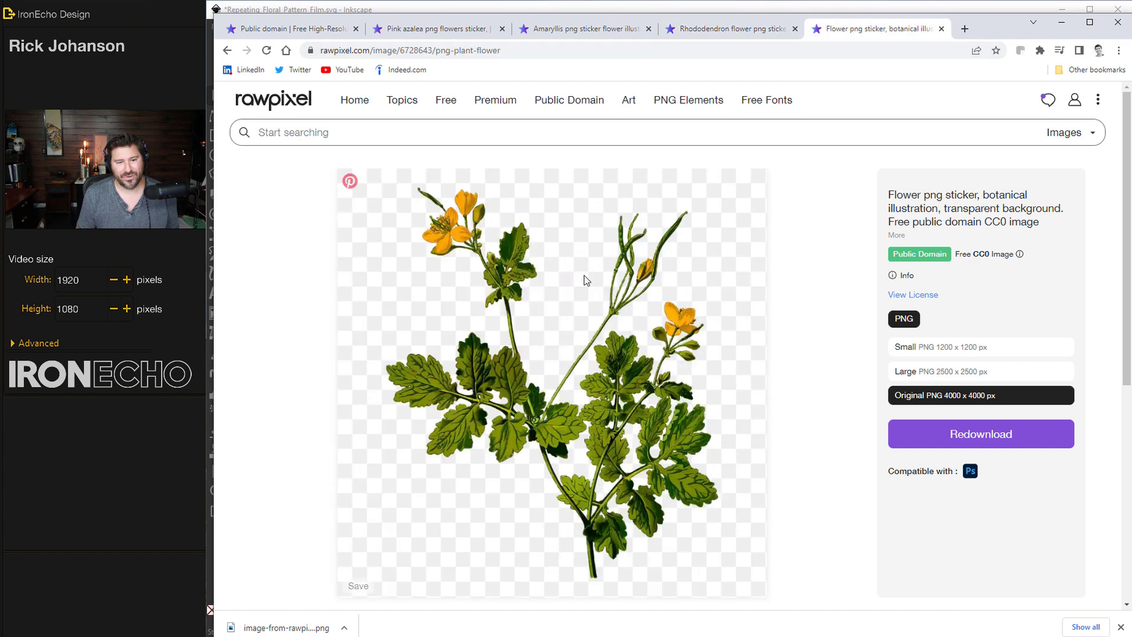
key(ctrl+Tab)
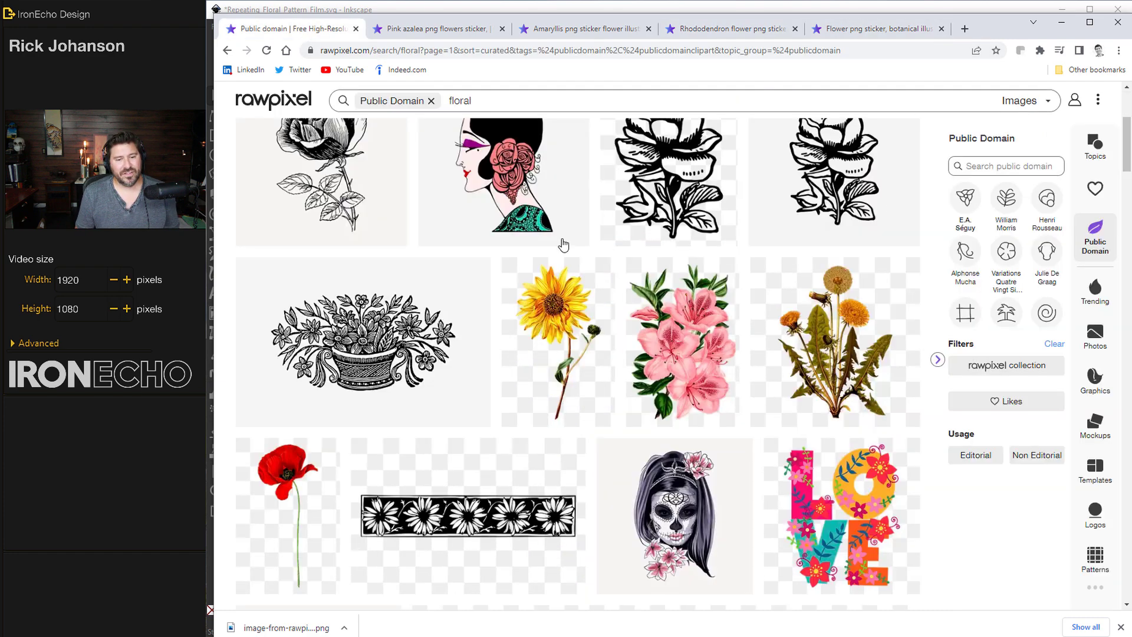
scroll(652, 355, down, 5)
scroll(652, 354, down, 6)
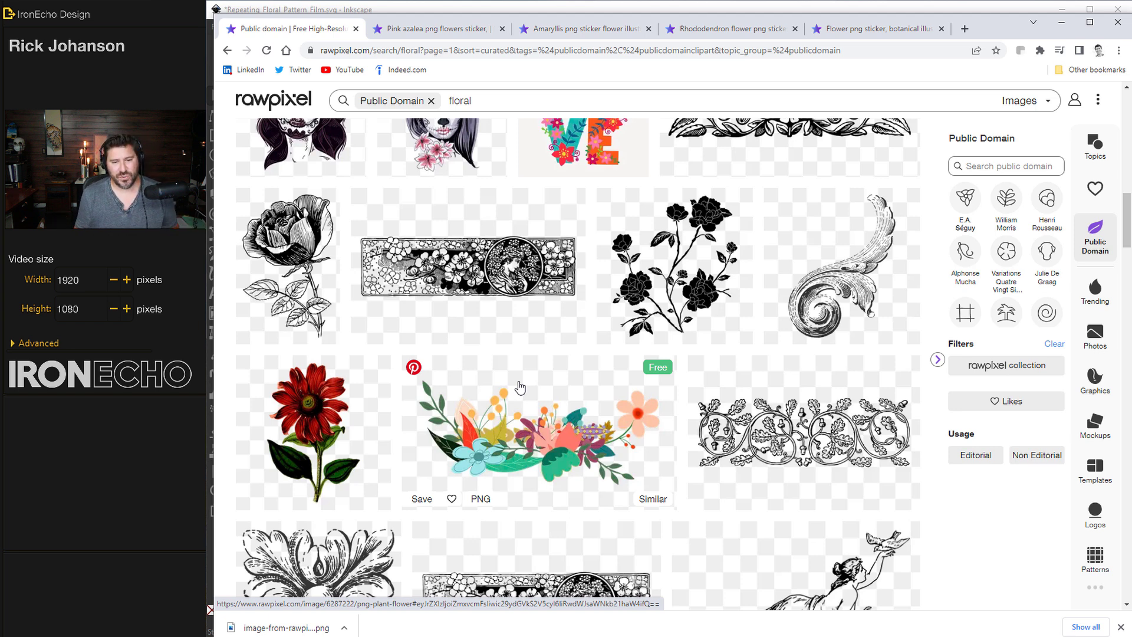
click(557, 12)
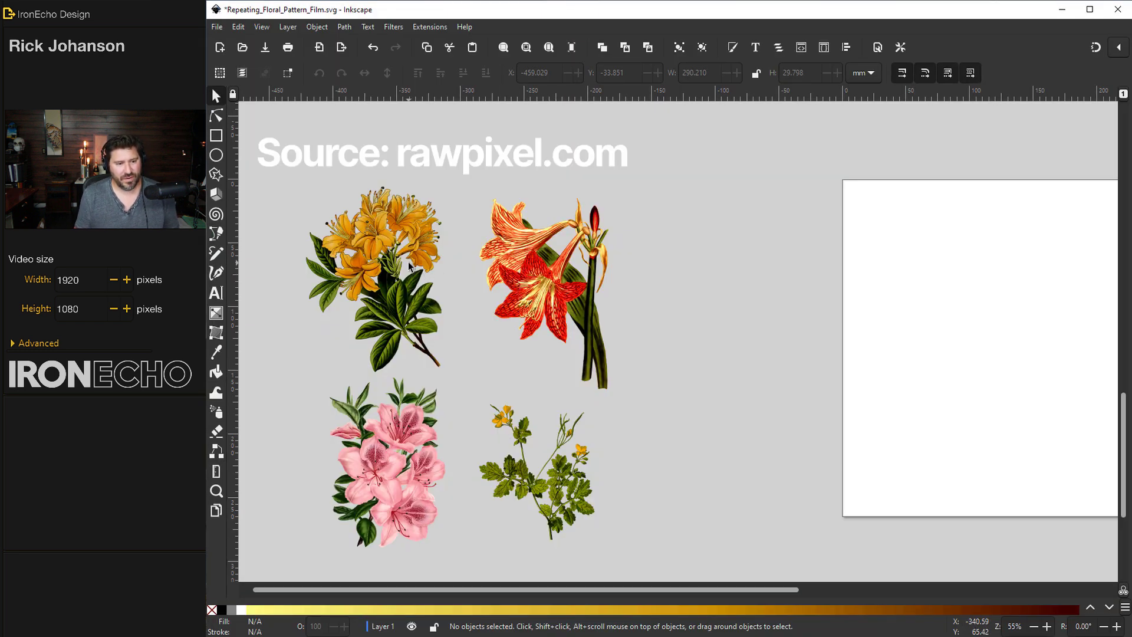
Place the pink azalea image across the left edge of the square page.
mouse_move(549, 586)
mouse_down()
mouse_move(581, 585)
mouse_move(557, 587)
mouse_up()
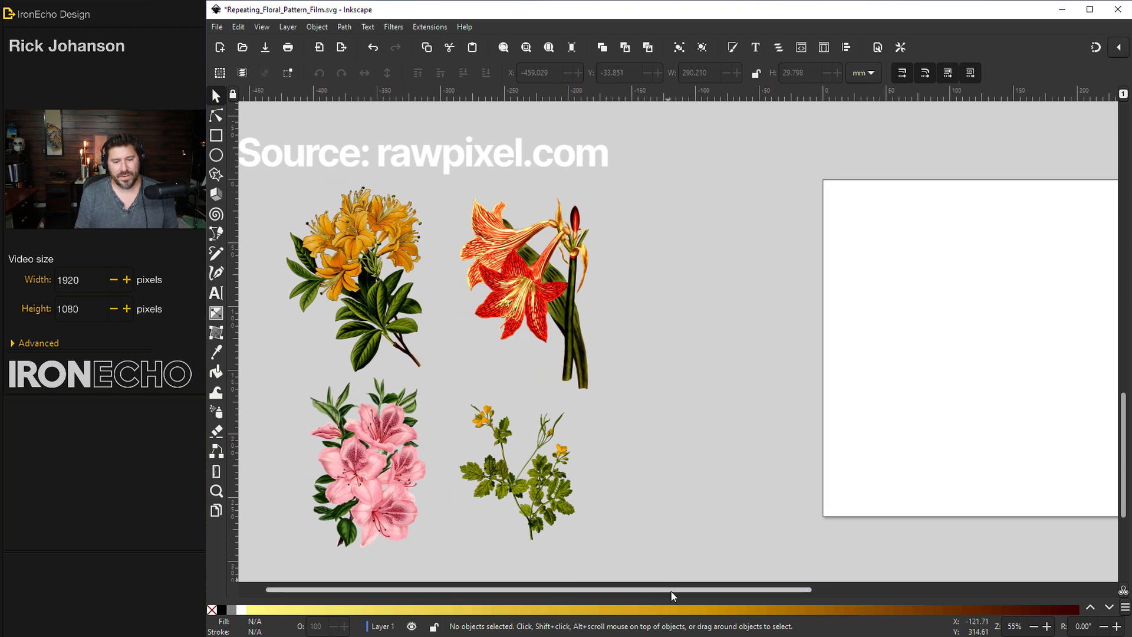
drag(678, 590, 786, 589)
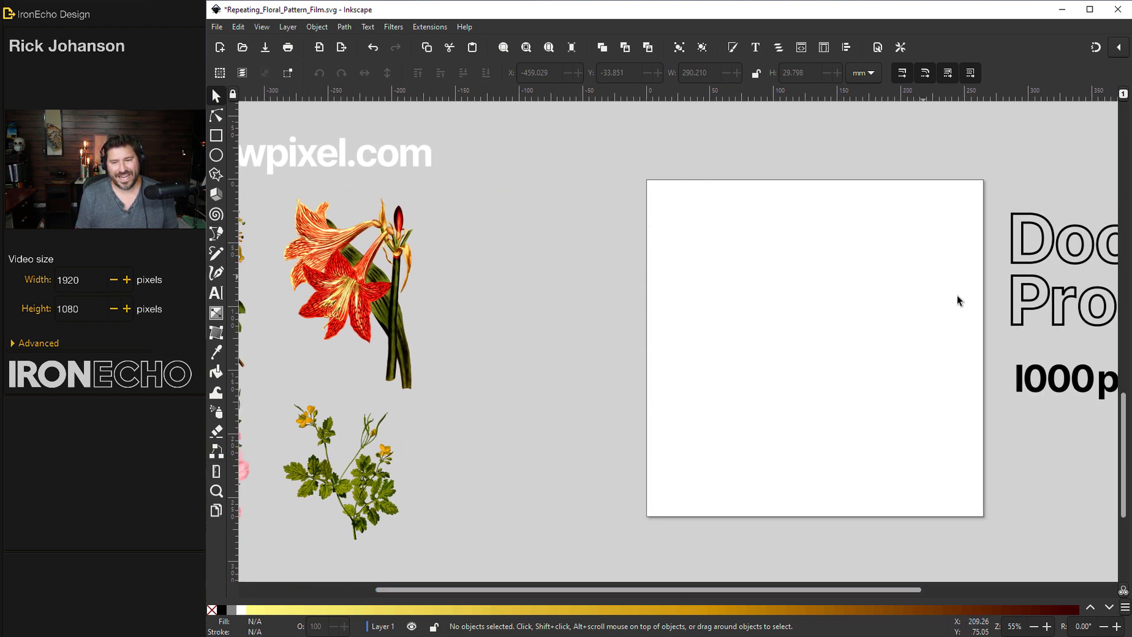
drag(518, 587, 472, 589)
drag(279, 462, 704, 335)
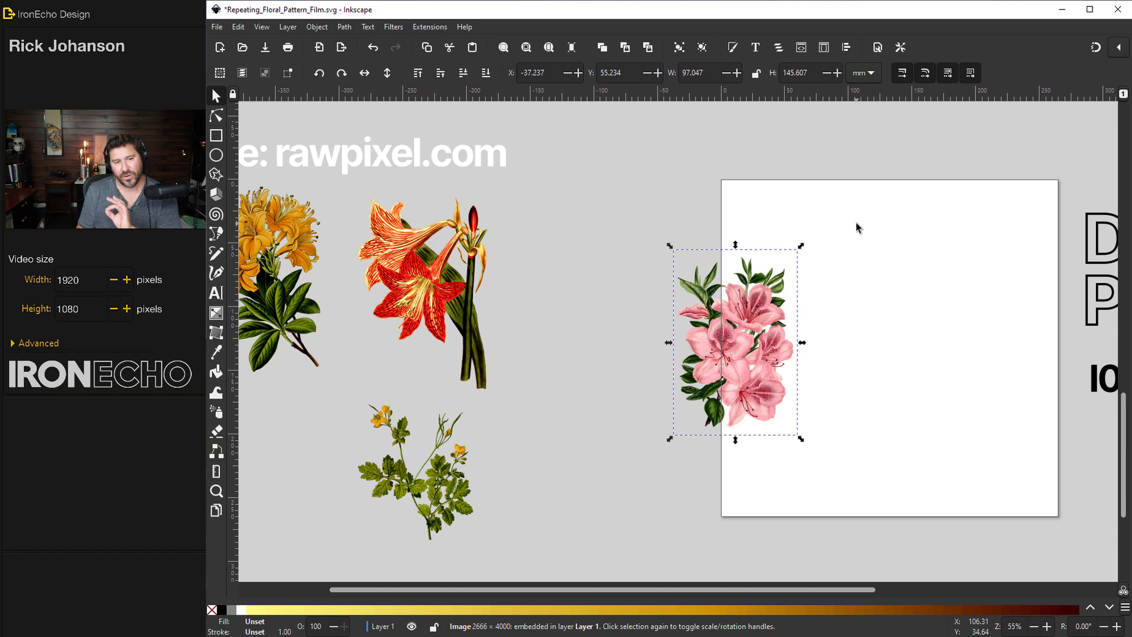
In Preferences > Behavior > Steps, set arrow keys to move by 1000 px.
click(238, 29)
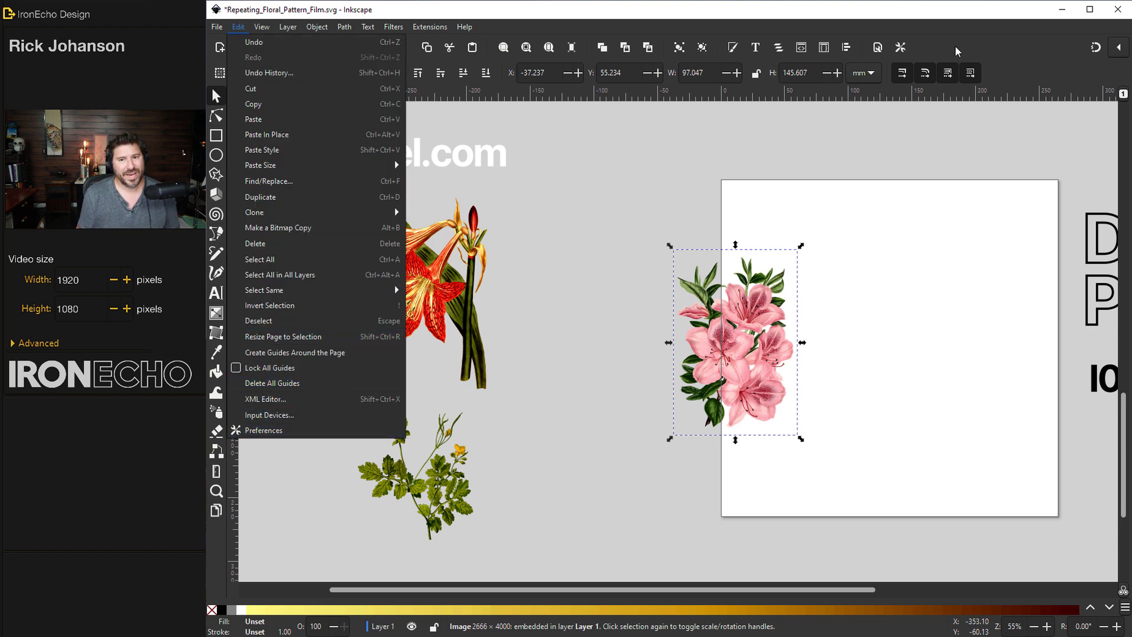
click(903, 52)
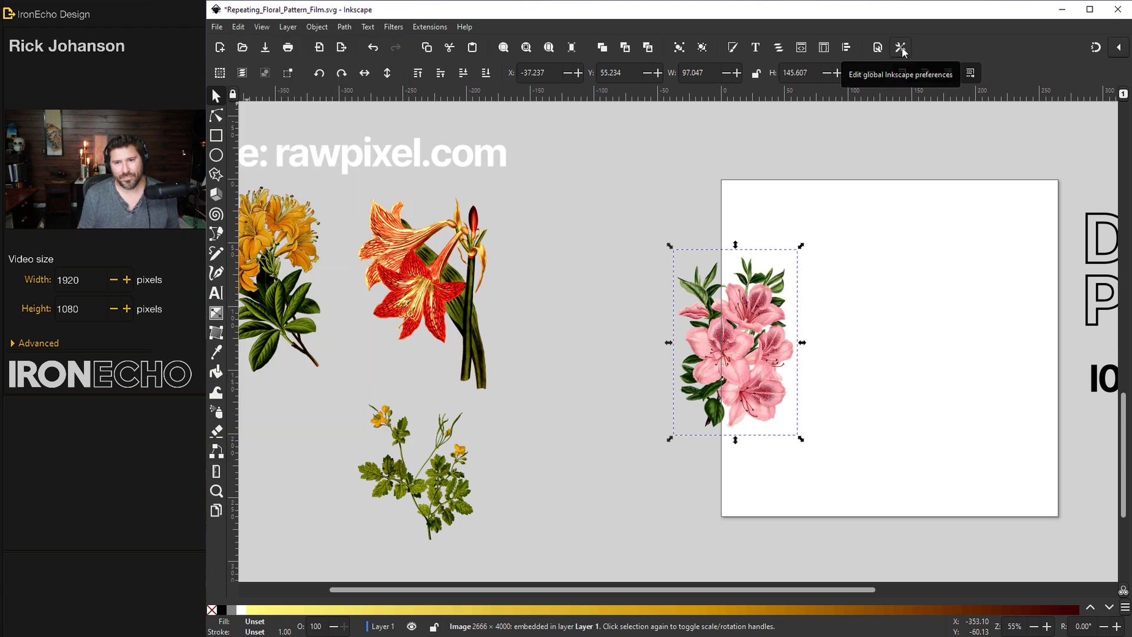
click(901, 49)
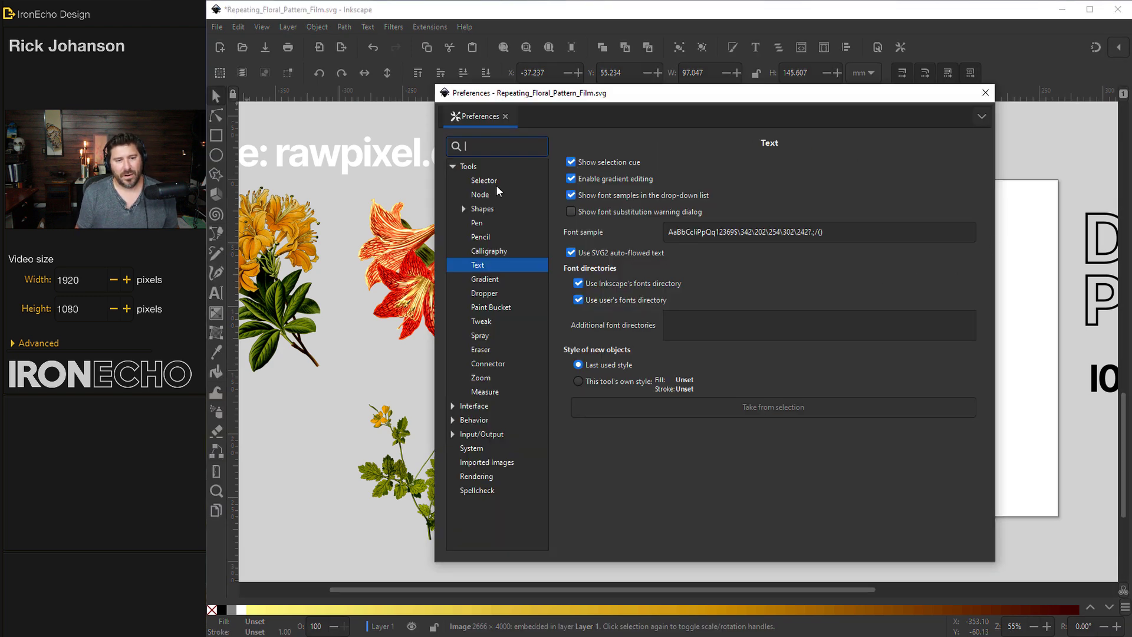
click(452, 421)
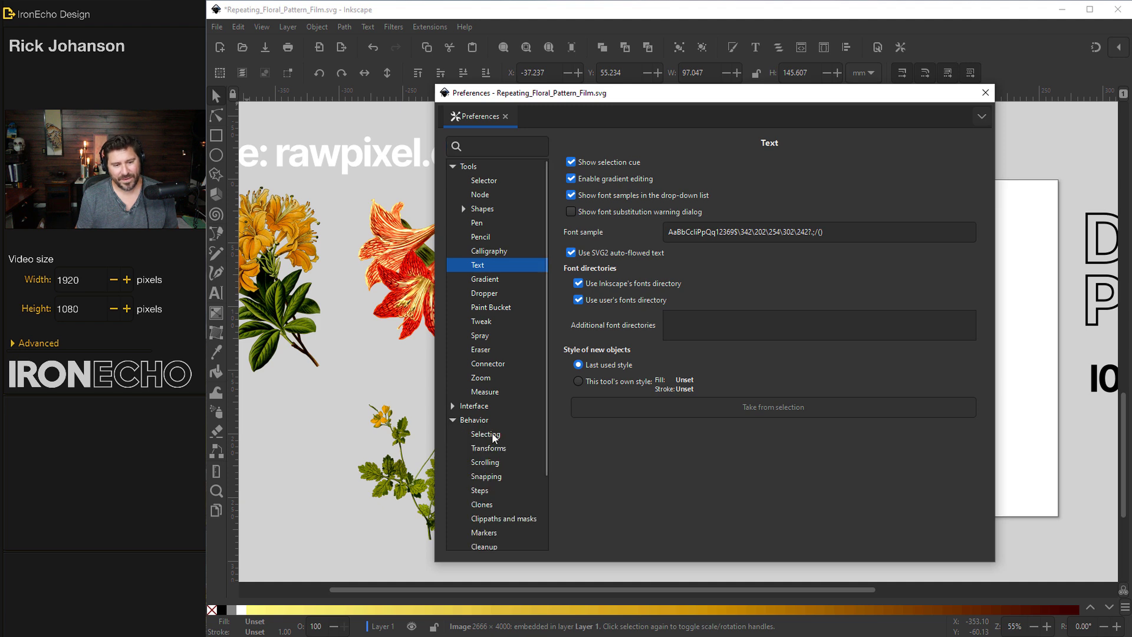
click(480, 490)
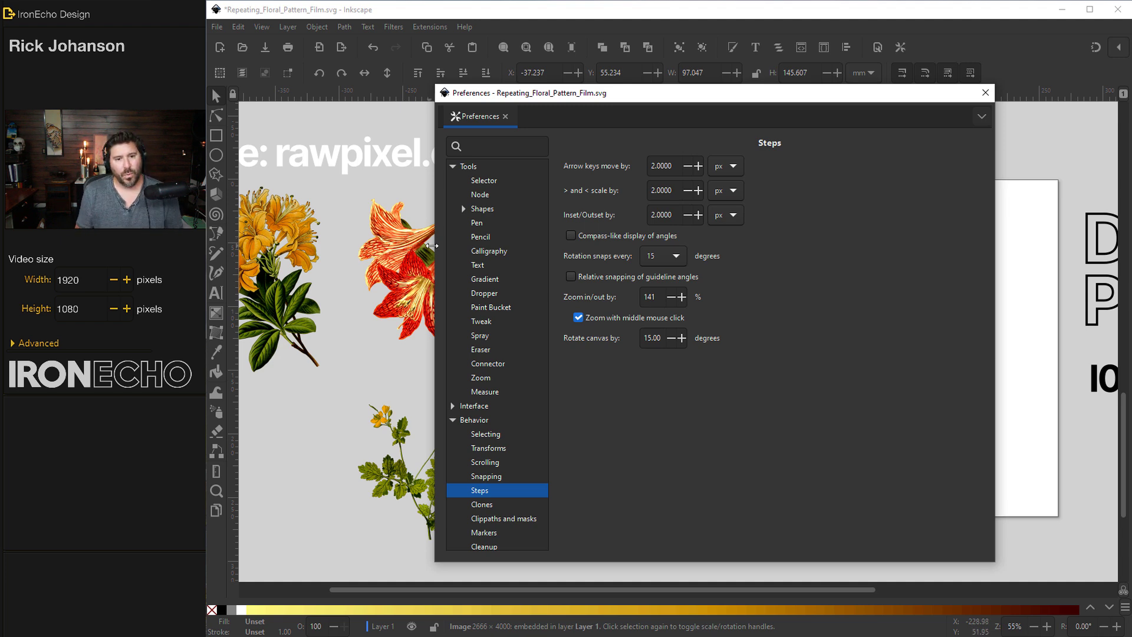
drag(673, 166, 642, 168)
text(1000)
key(Return)
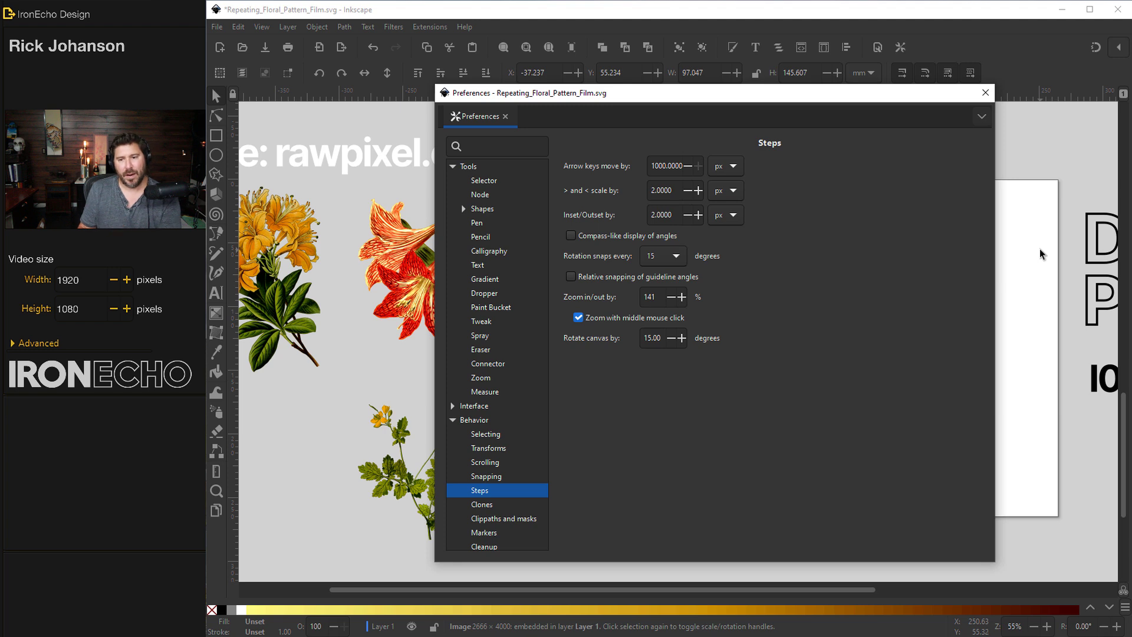
Shift the pink flower one page width right and drag it onto the page's bottom edge.
click(985, 93)
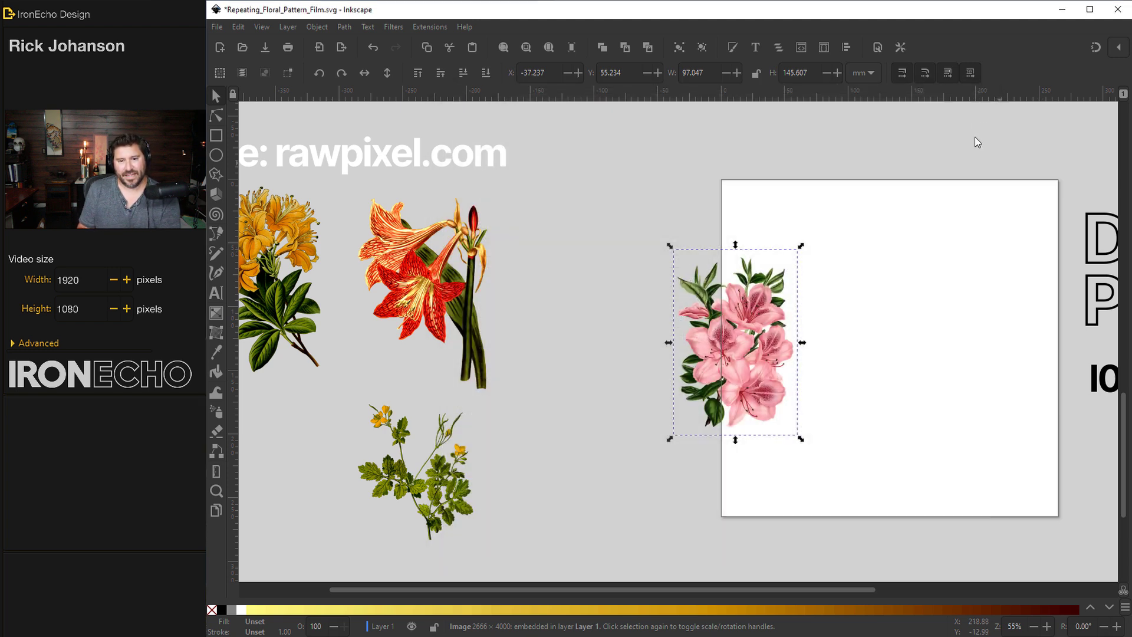
click(777, 354)
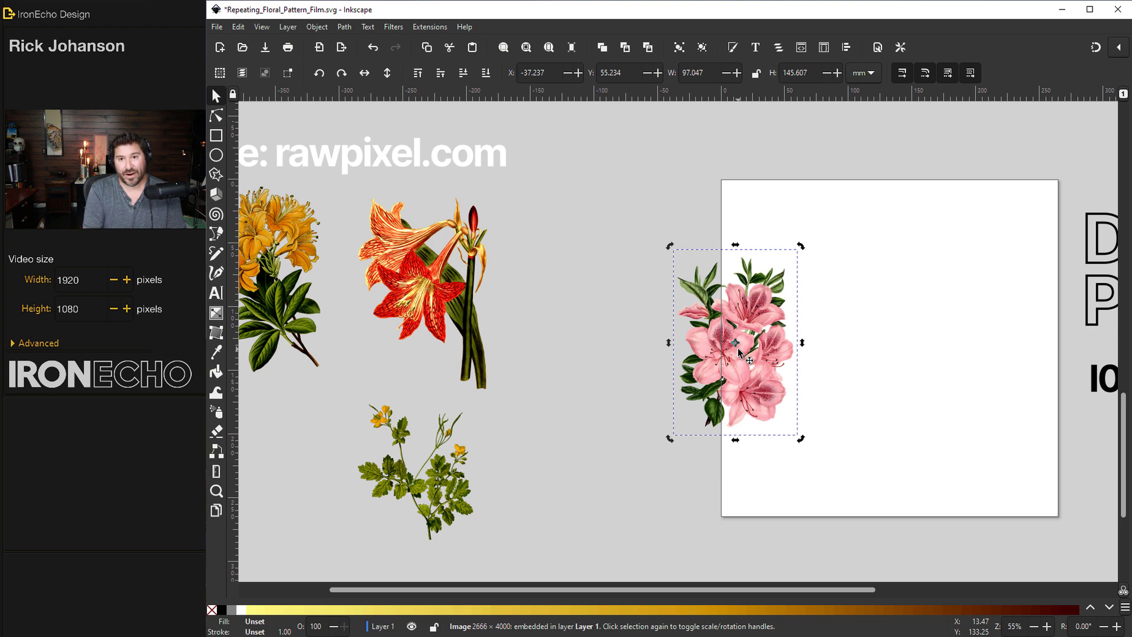
key(Right)
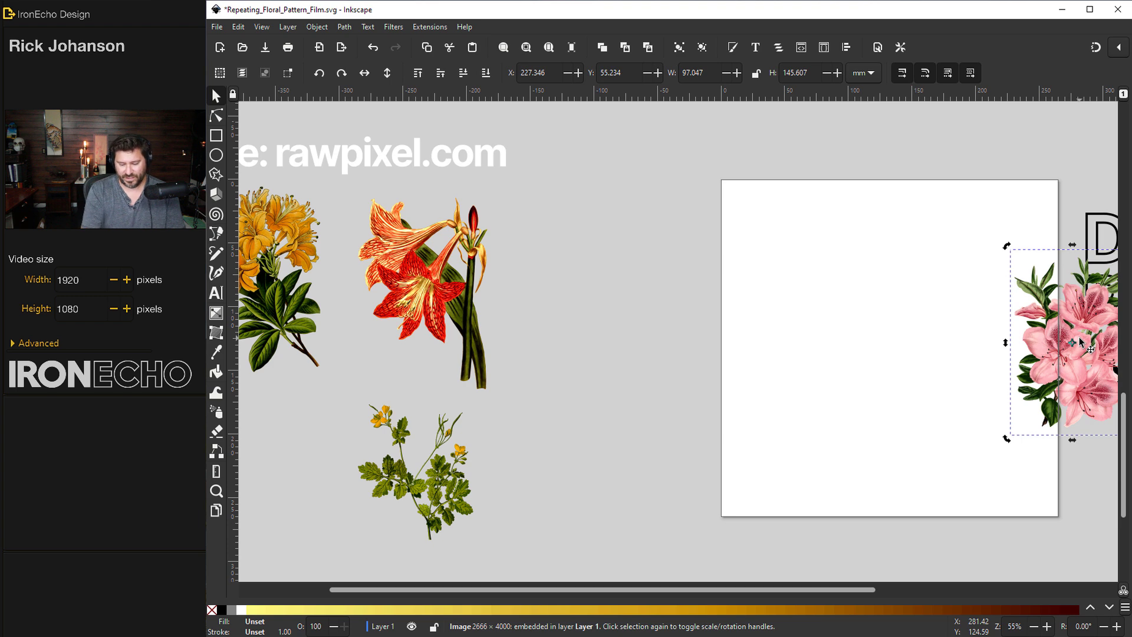
drag(1081, 342, 925, 478)
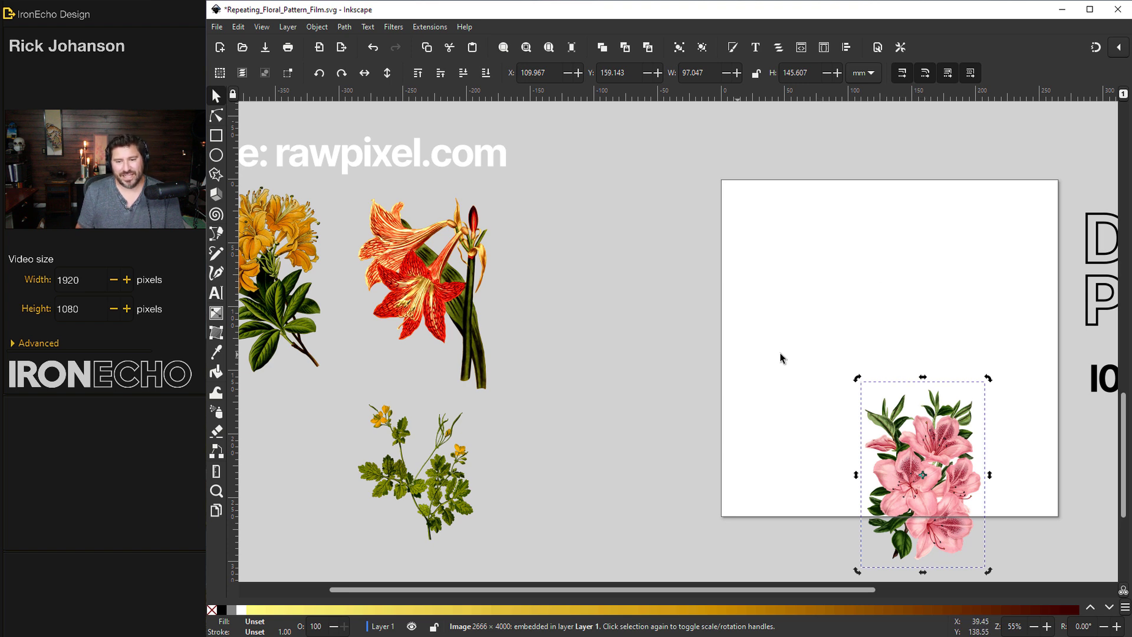
click(943, 444)
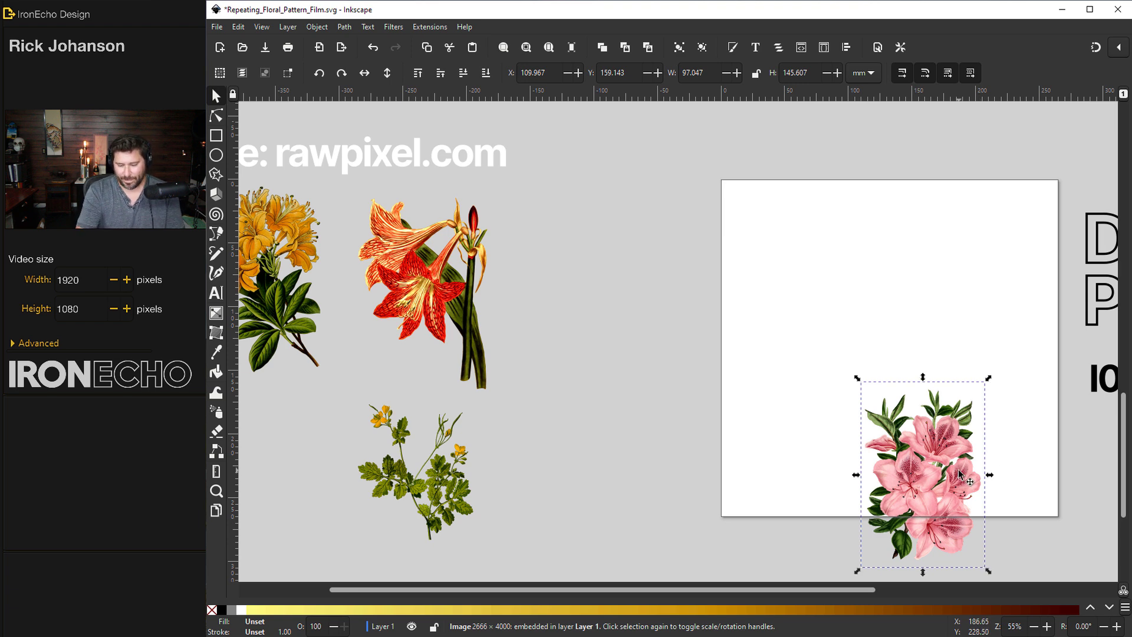
Try a duplicate one page height above, then undo to remove it.
key(ctrl+d)
drag(959, 473, 959, 137)
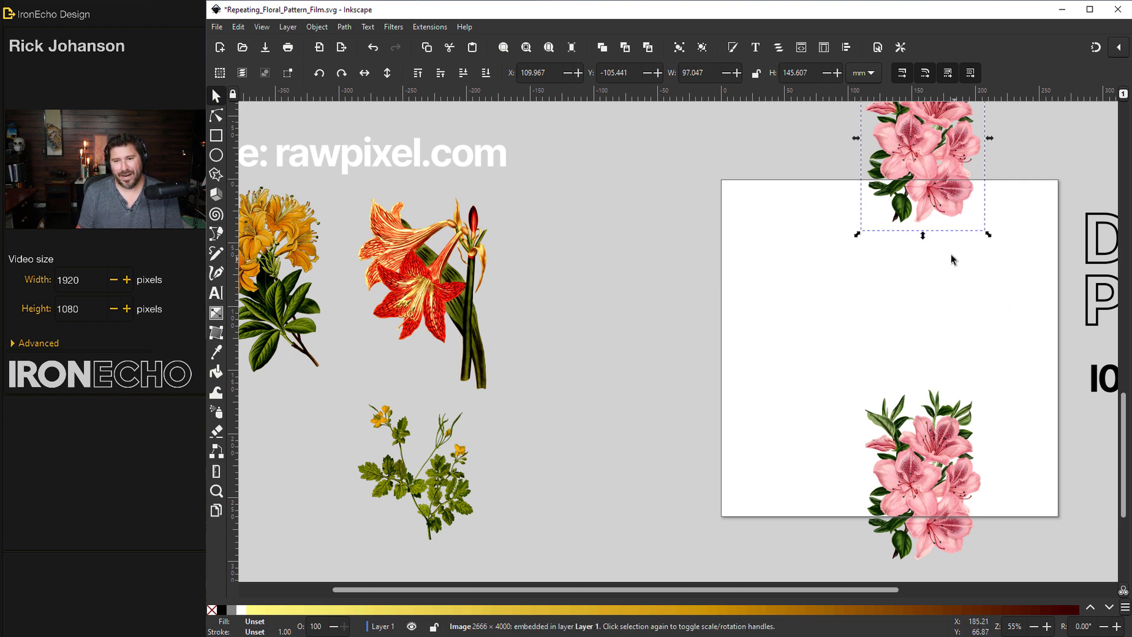
click(734, 188)
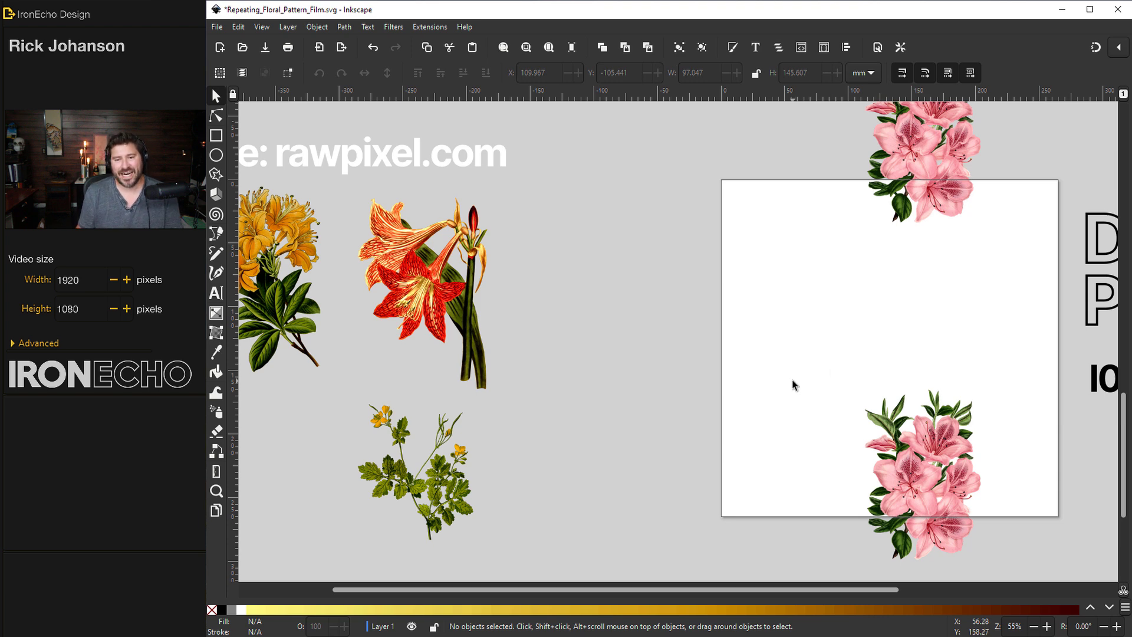
key(ctrl+z)
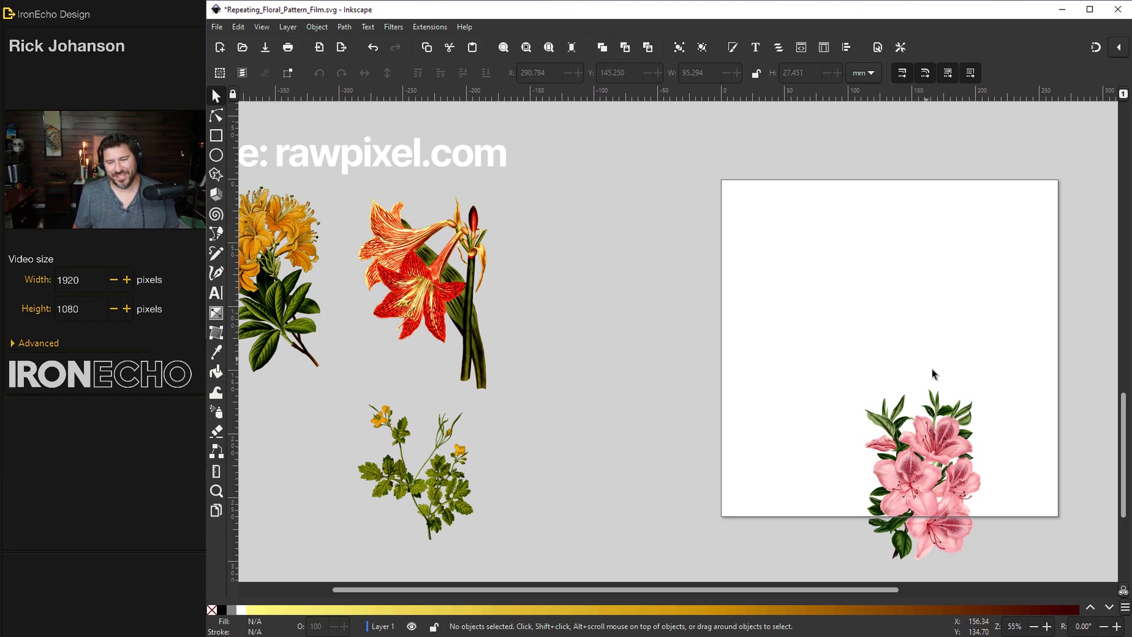
Move the pink azalea onto the page and enlarge it to about 116 × 174 mm.
click(931, 413)
key(ctrl+d)
drag(930, 449, 937, 330)
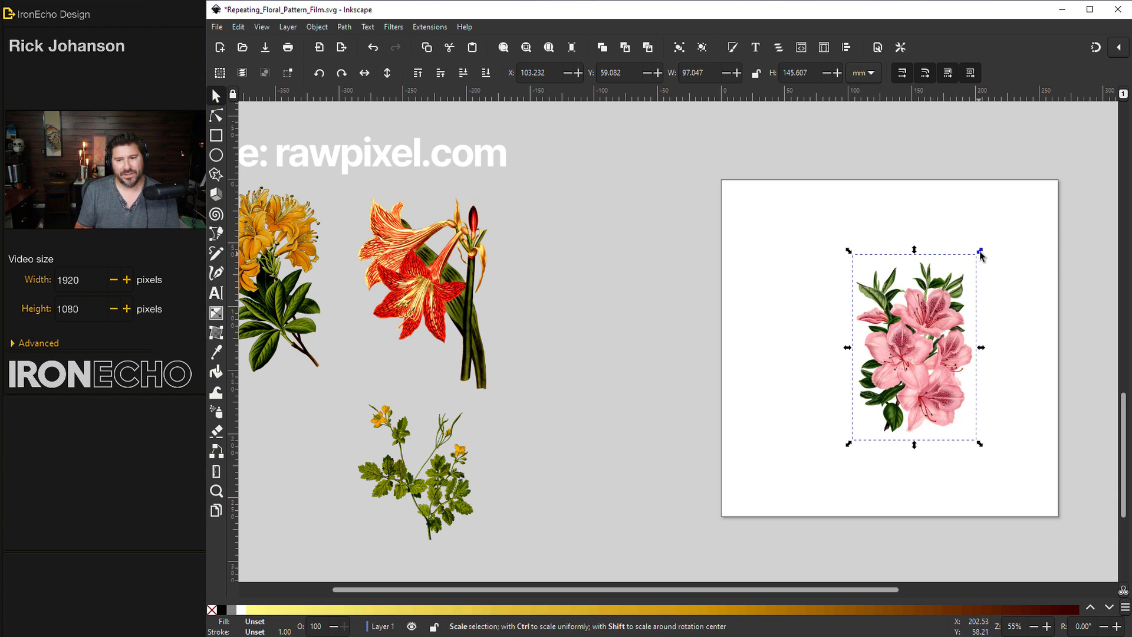
drag(981, 250, 991, 236)
drag(958, 320, 979, 331)
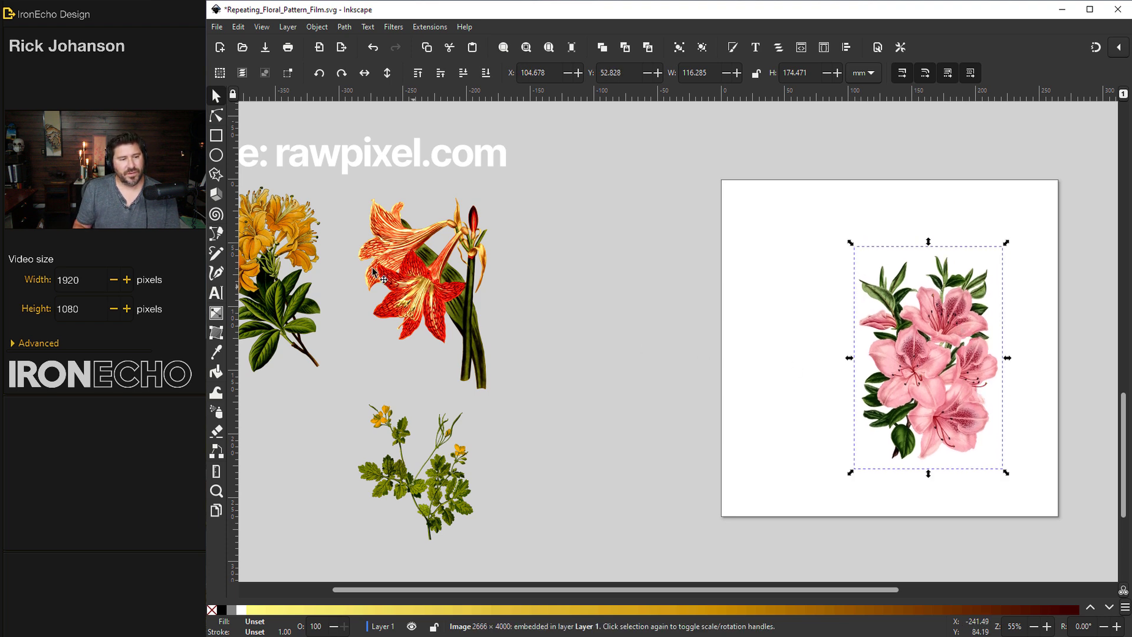
Place the orange cluster upper left behind the azalea, and bring the amaryllis toward the page.
drag(289, 255, 859, 283)
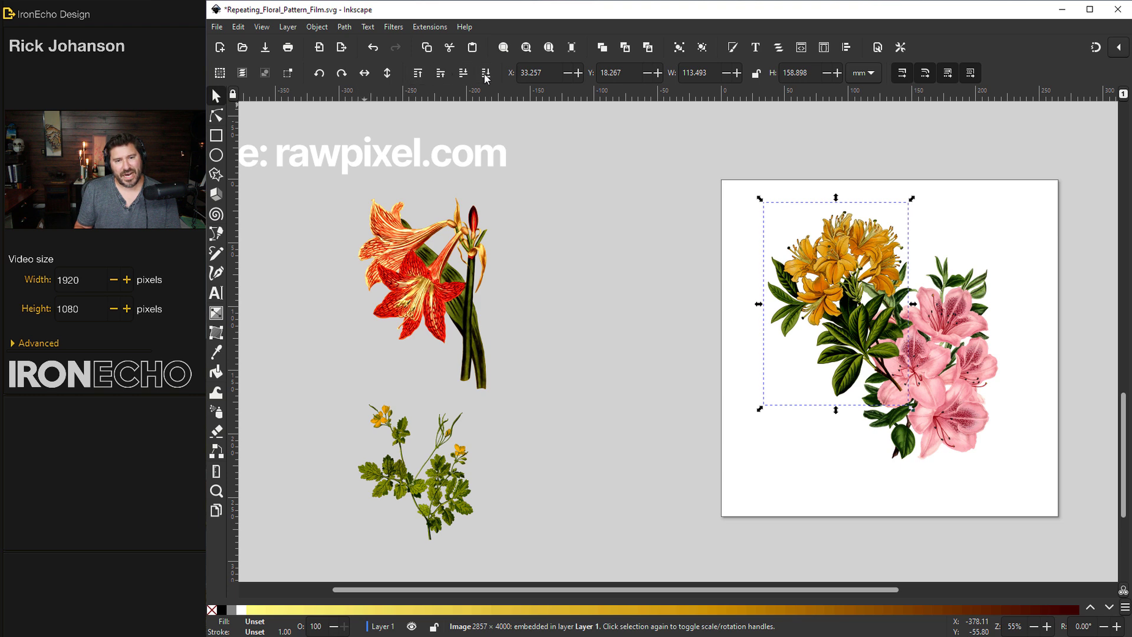
click(852, 280)
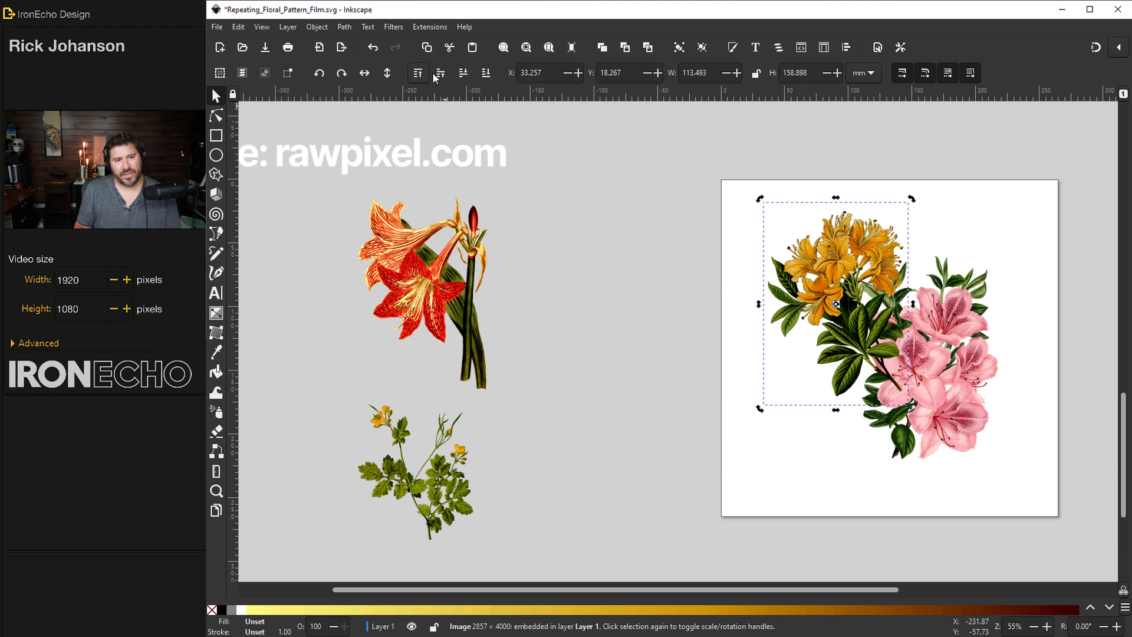
click(464, 73)
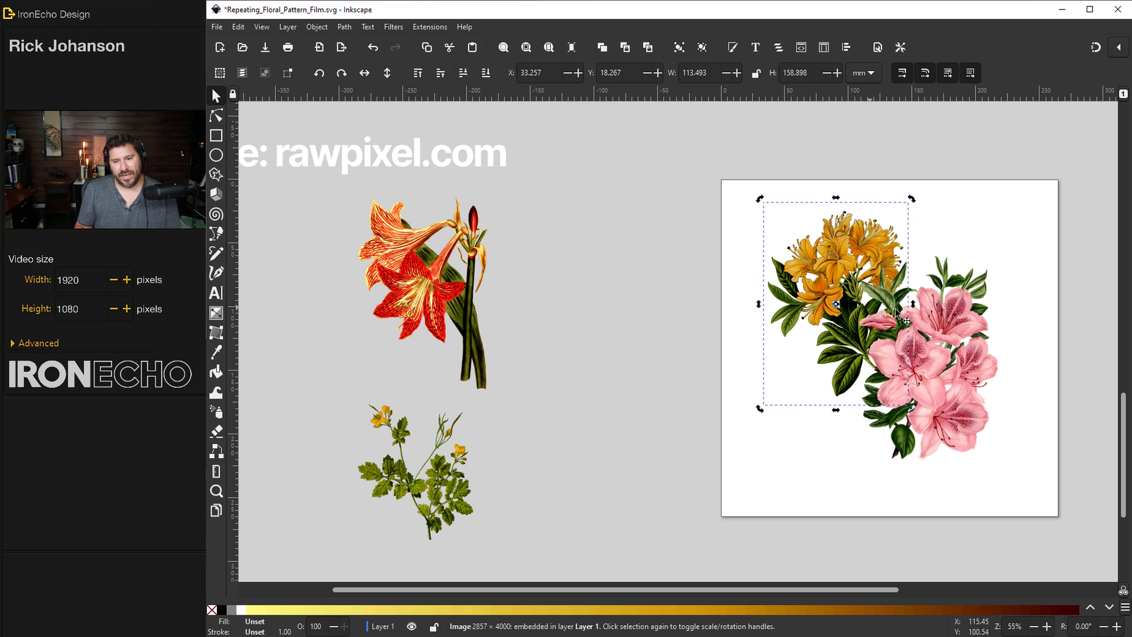
click(435, 281)
drag(449, 284, 854, 393)
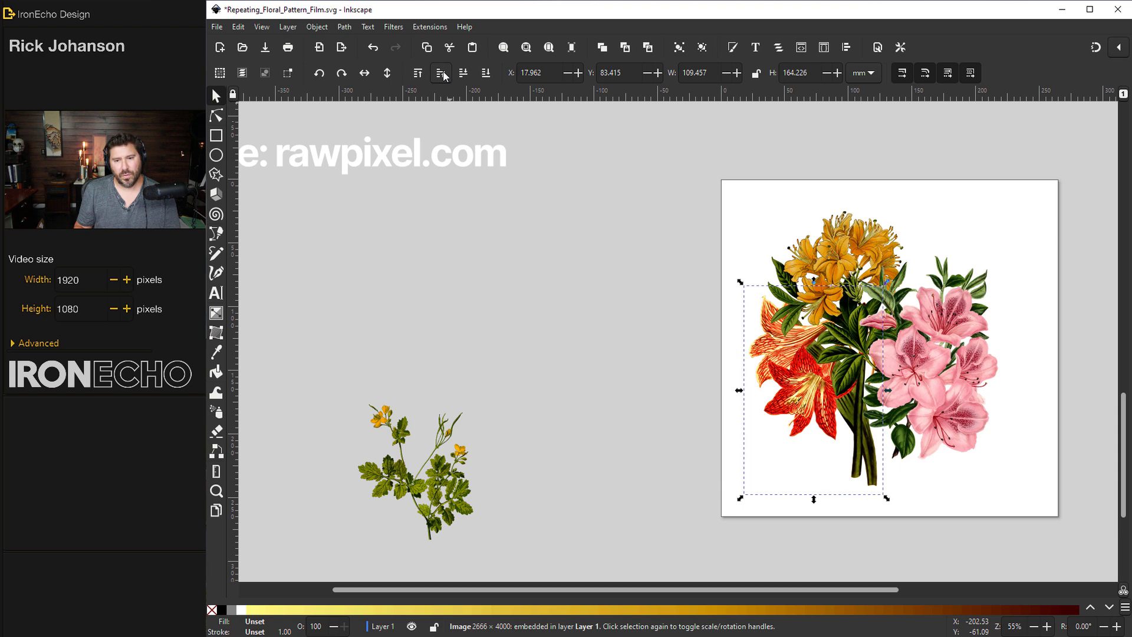
Raise the amaryllis in front of the bouquet stems and tilt it slightly.
key(Page_Up)
click(854, 407)
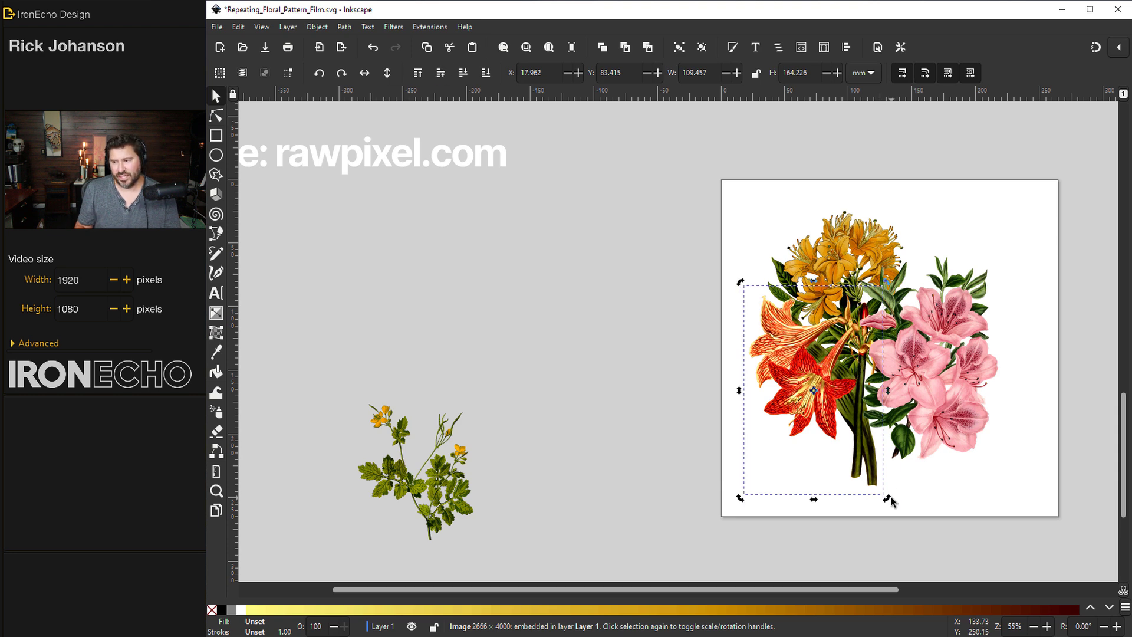
mouse_move(883, 504)
mouse_down()
mouse_move(904, 468)
mouse_move(887, 501)
mouse_up()
click(830, 393)
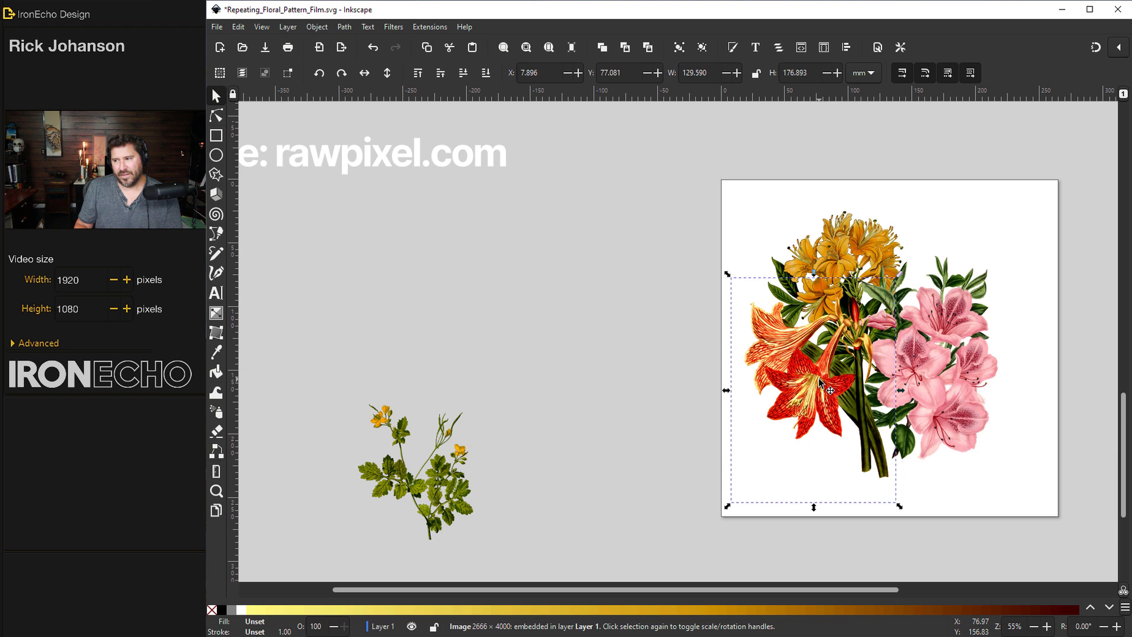
Mirror the amaryllis, shrink it to about 80%, and place it on the page's top edge.
click(369, 73)
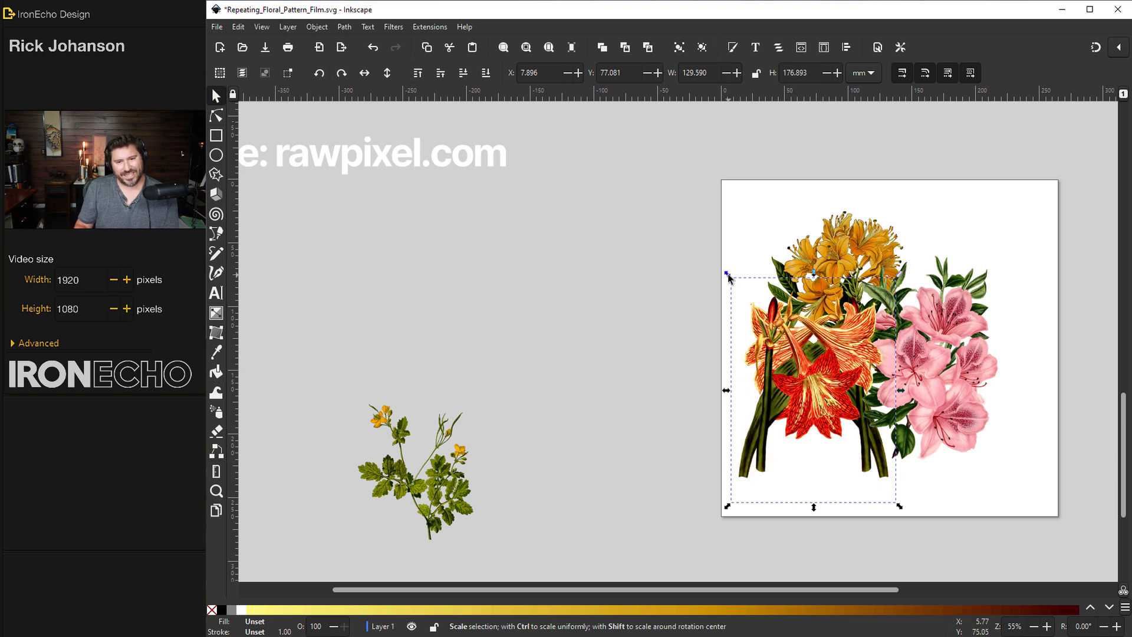
drag(741, 285, 755, 297)
drag(817, 413, 949, 200)
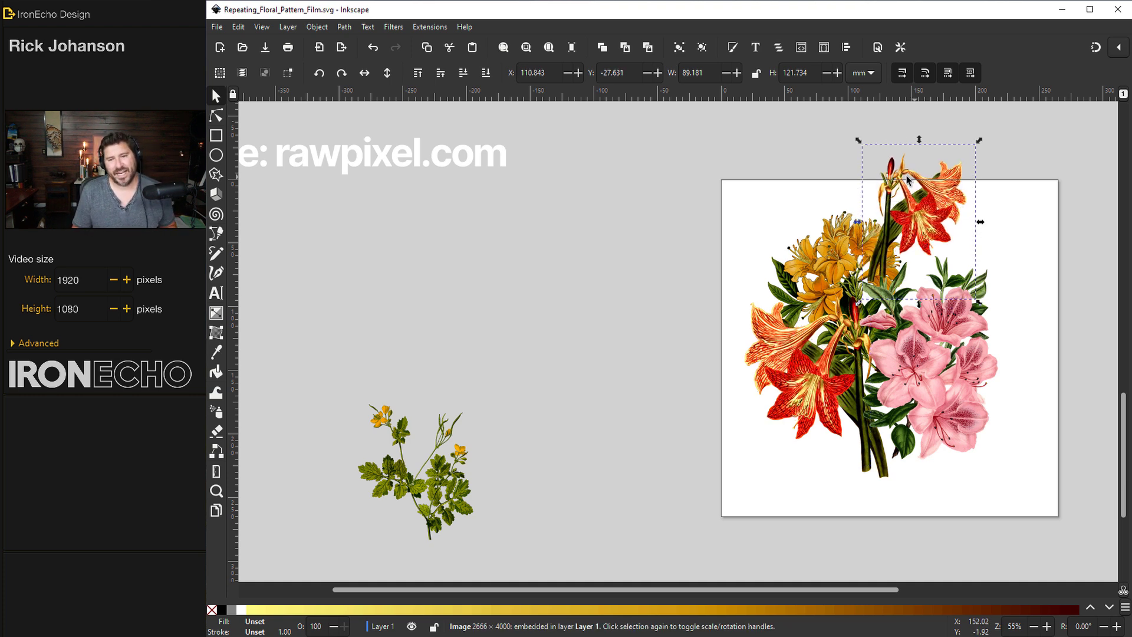
click(946, 191)
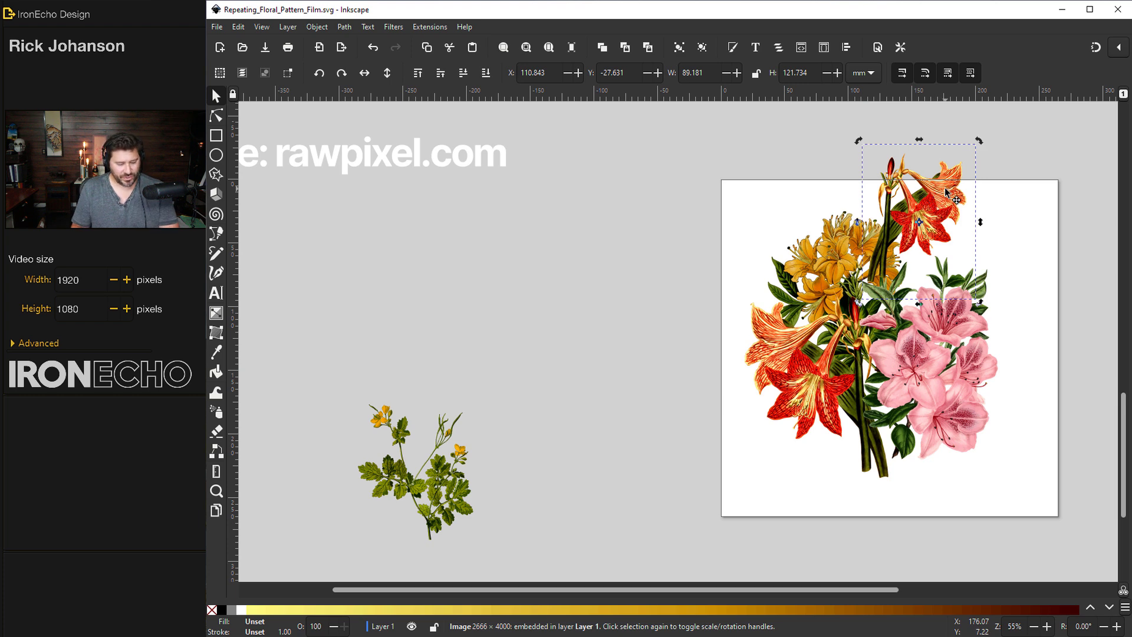
drag(945, 191, 946, 191)
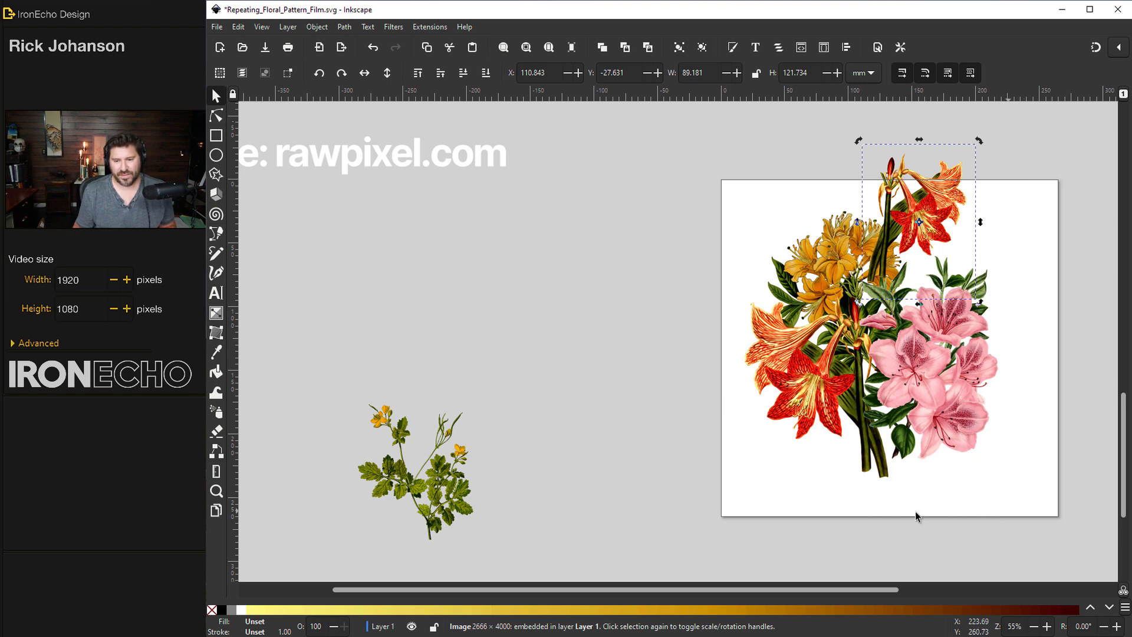
Copy the amaryllis one page height down and move the small yellow flower onto the left edge.
key(ctrl+d)
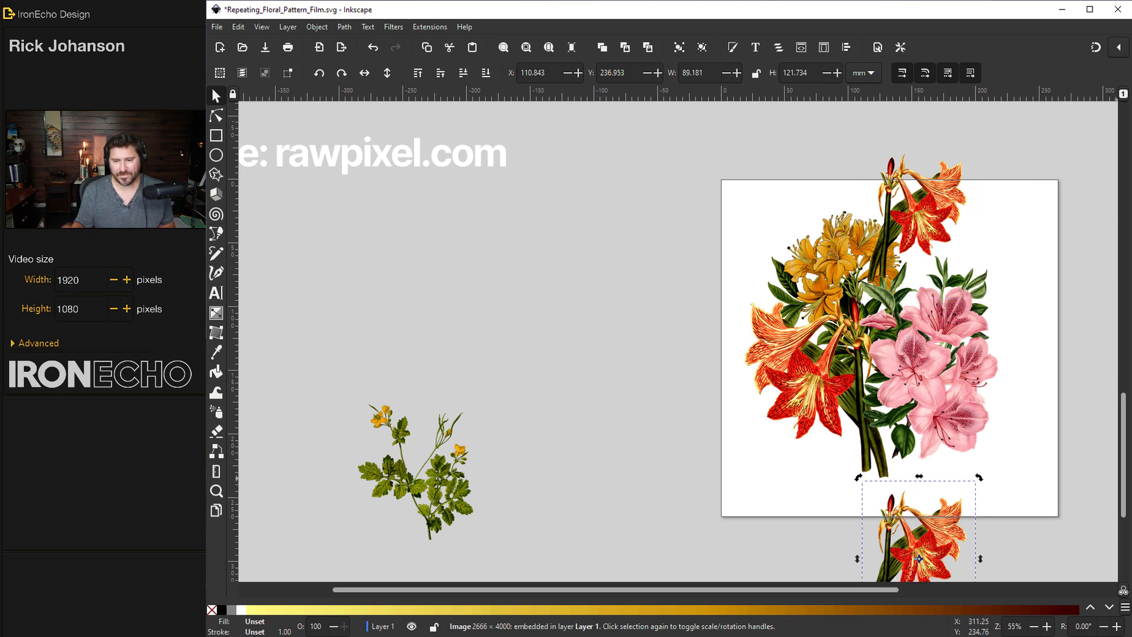
click(444, 480)
drag(425, 474, 587, 475)
drag(480, 469, 734, 367)
Send the yellow flower to the bottom and place a copy one page width right.
click(485, 73)
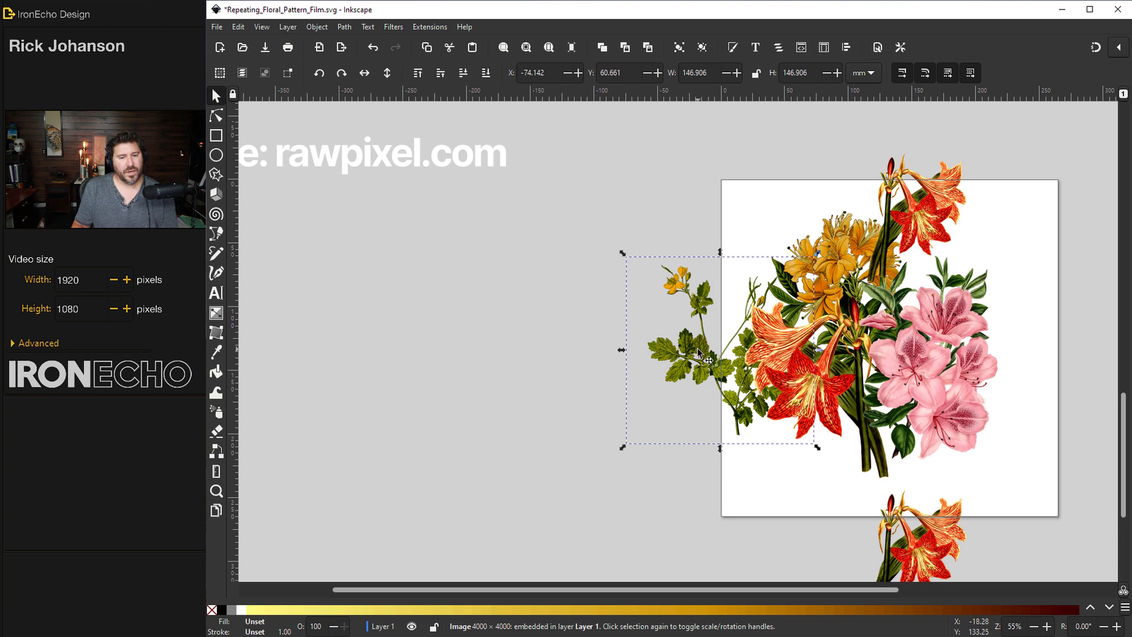
key(ctrl)
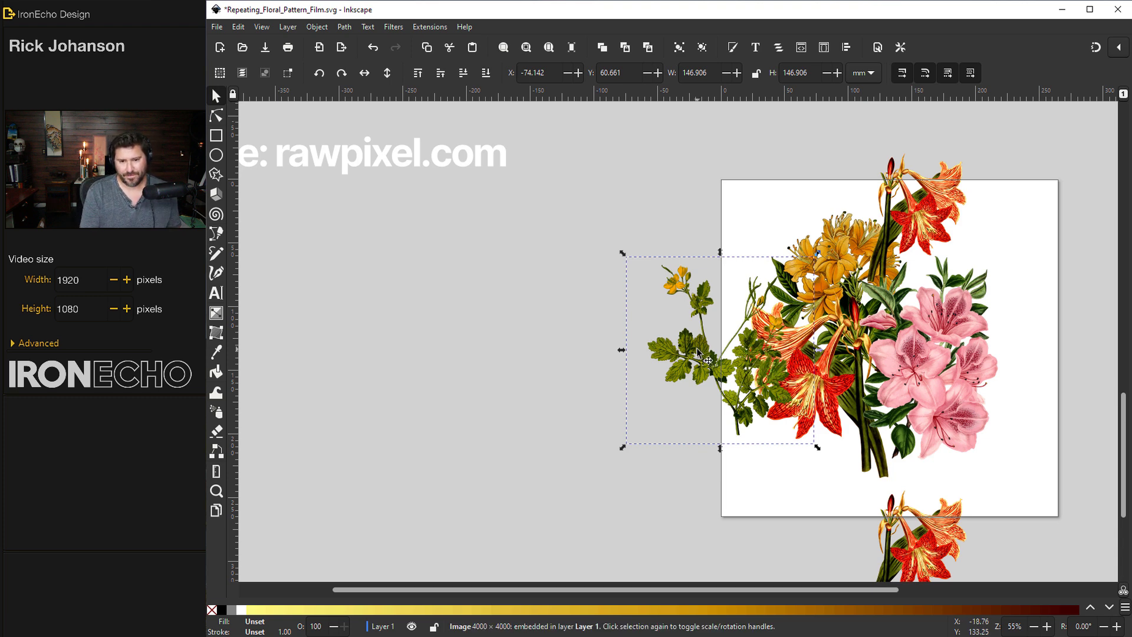
key(ctrl+d)
drag(698, 352, 1061, 360)
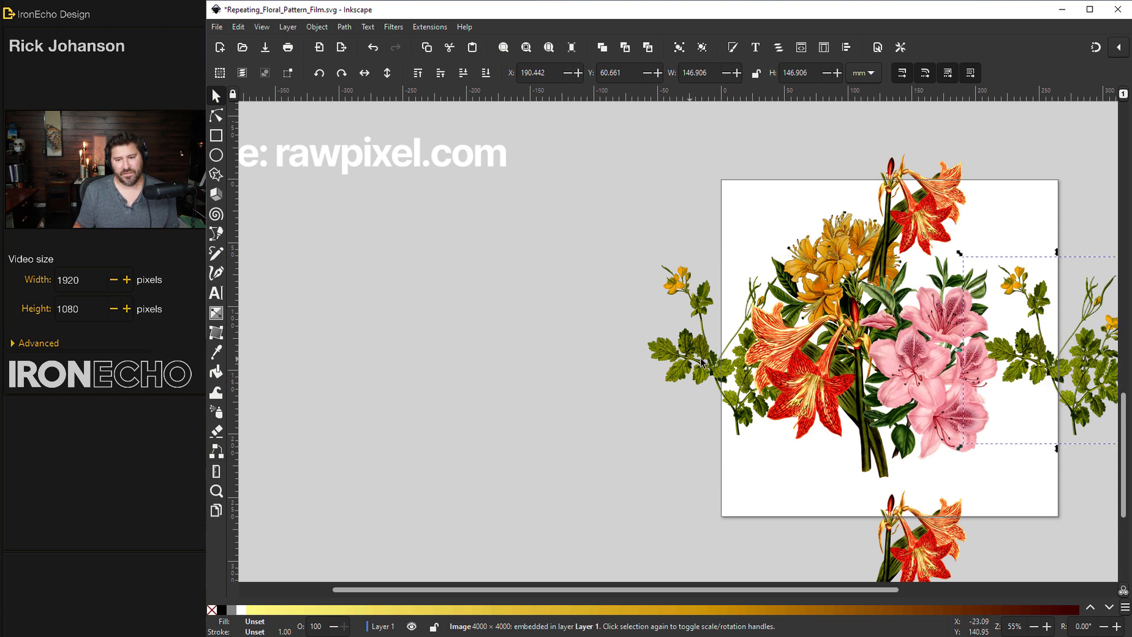
click(1062, 372)
click(741, 442)
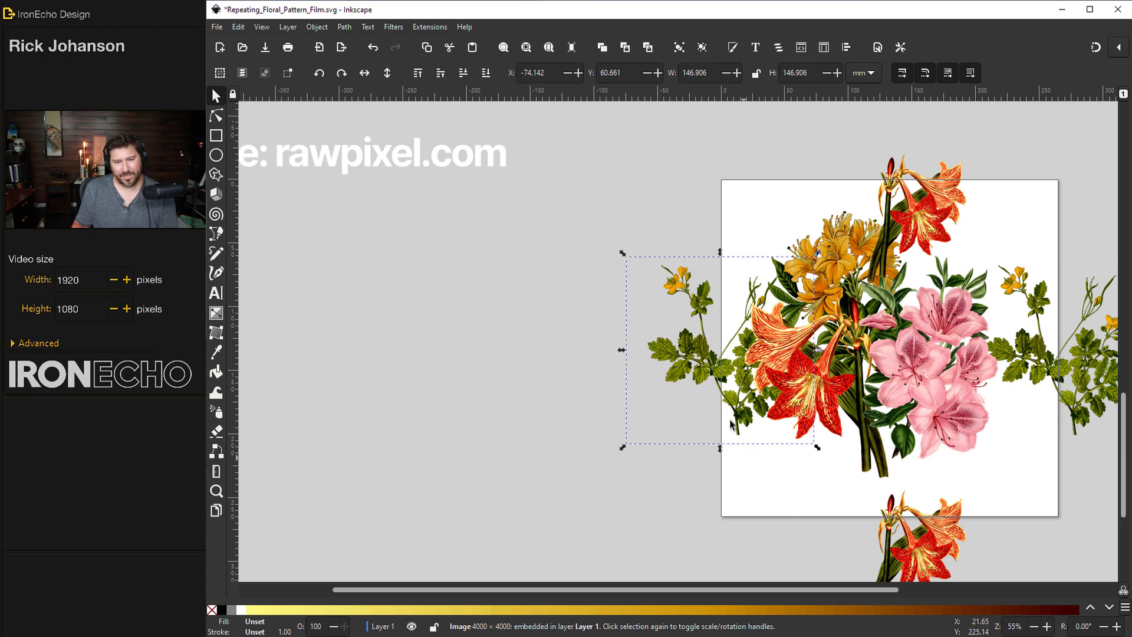
Flip the yellow flower copy vertically, rotate it about 10°, and place it at the page's lower left.
drag(705, 379, 576, 395)
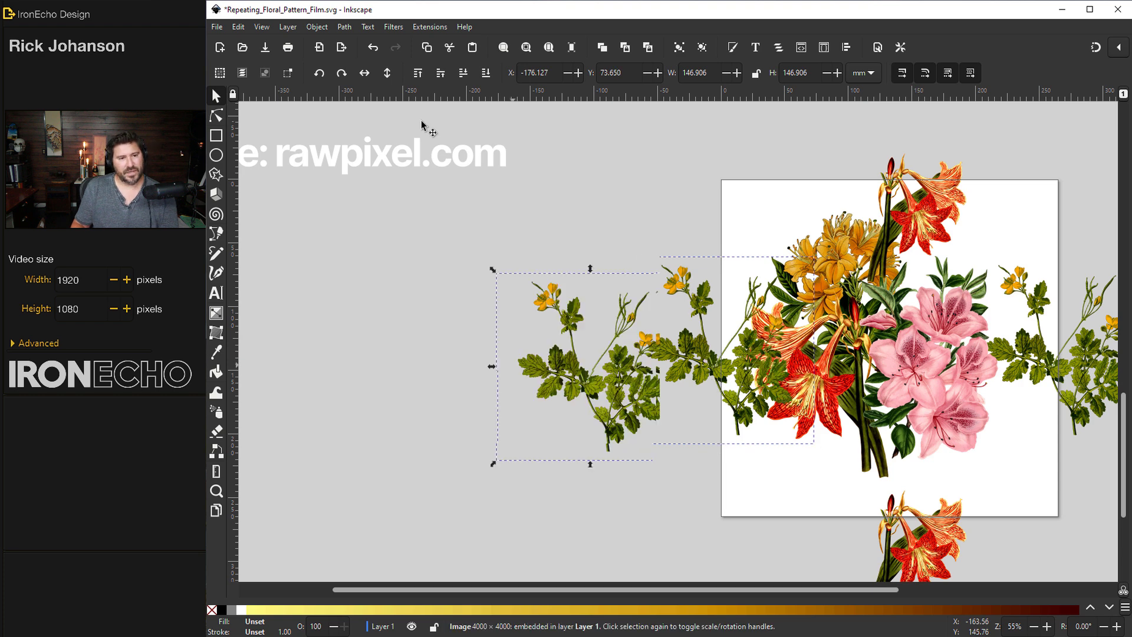
click(388, 73)
click(583, 354)
mouse_move(493, 270)
mouse_down()
mouse_move(473, 282)
mouse_move(482, 277)
mouse_up()
drag(609, 319, 740, 401)
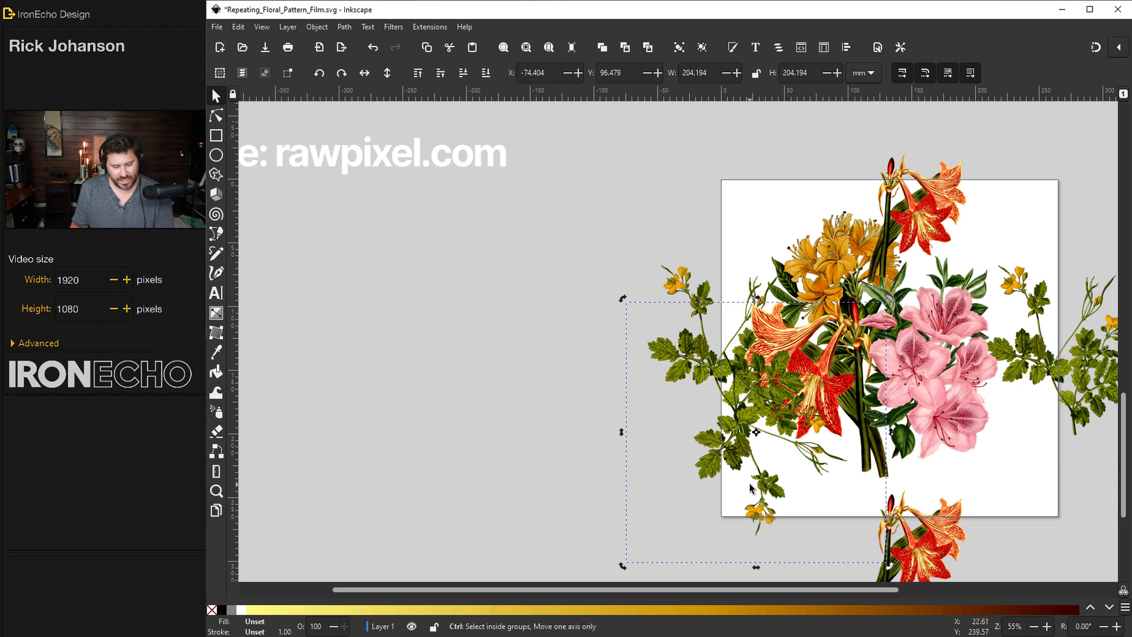
Place a copy one page width right, then move the leafy sprig copy up above the page.
drag(751, 487, 1041, 506)
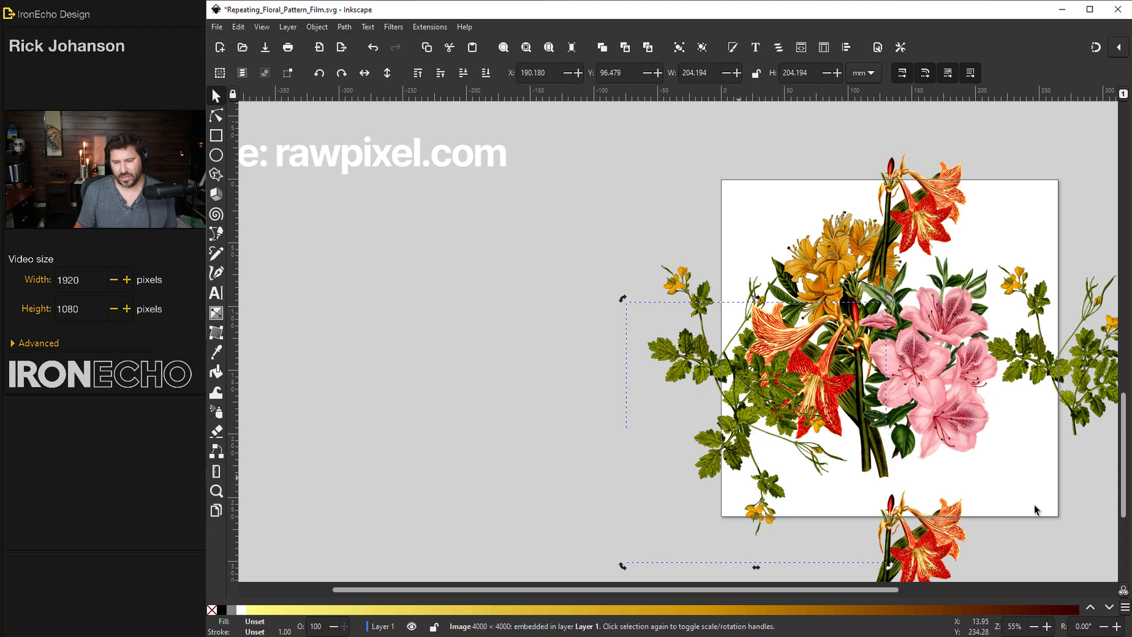
drag(1082, 445, 752, 448)
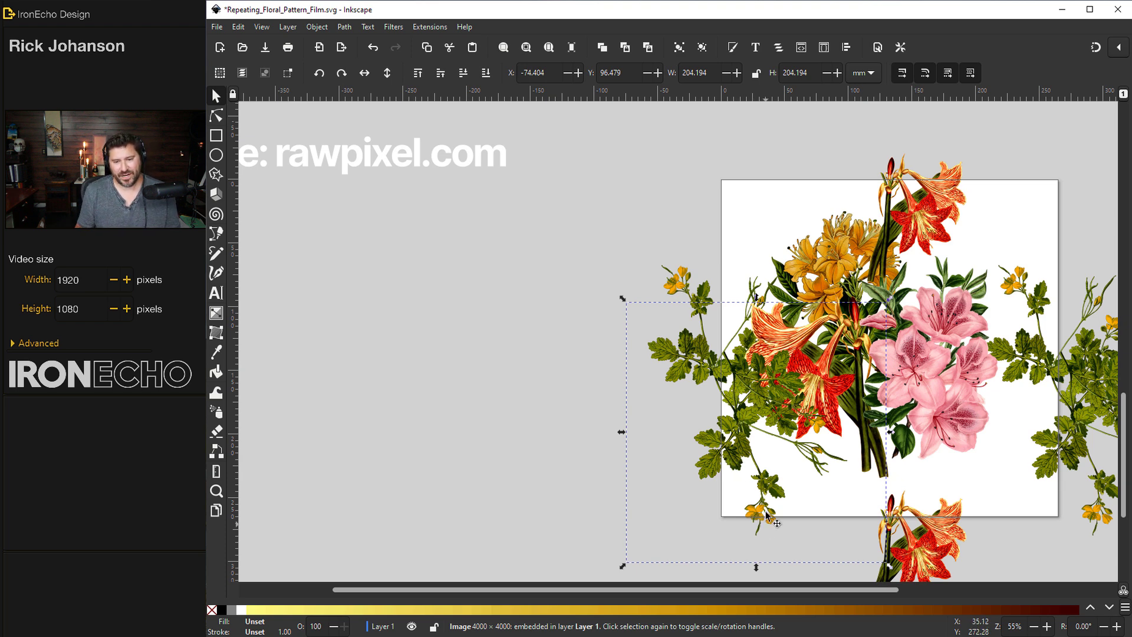
click(746, 454)
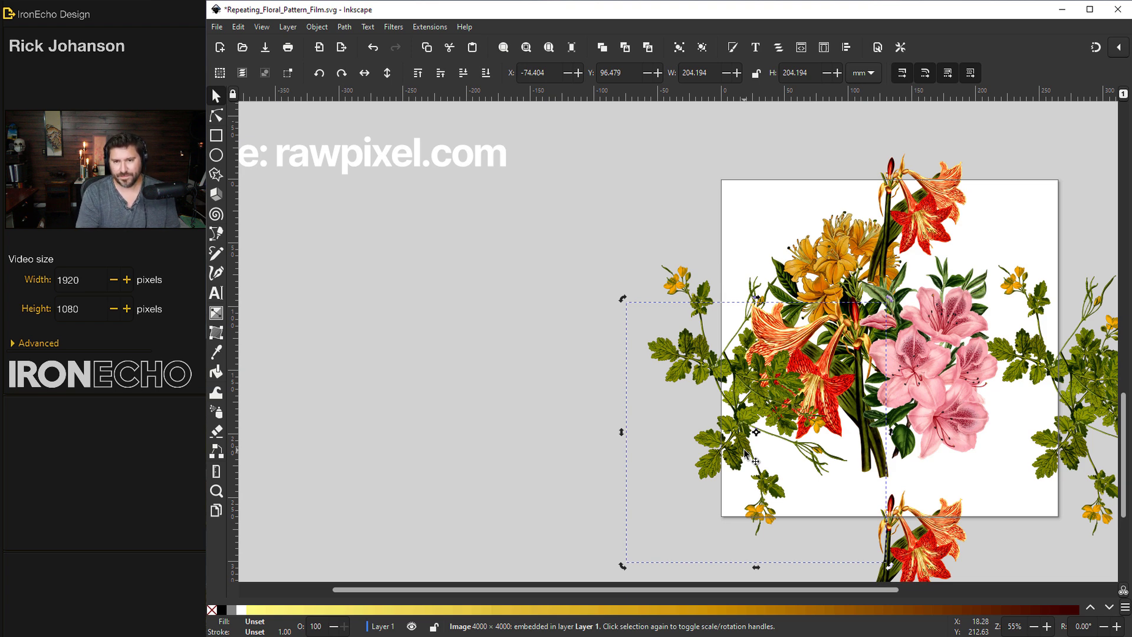
drag(746, 454, 746, 117)
click(576, 311)
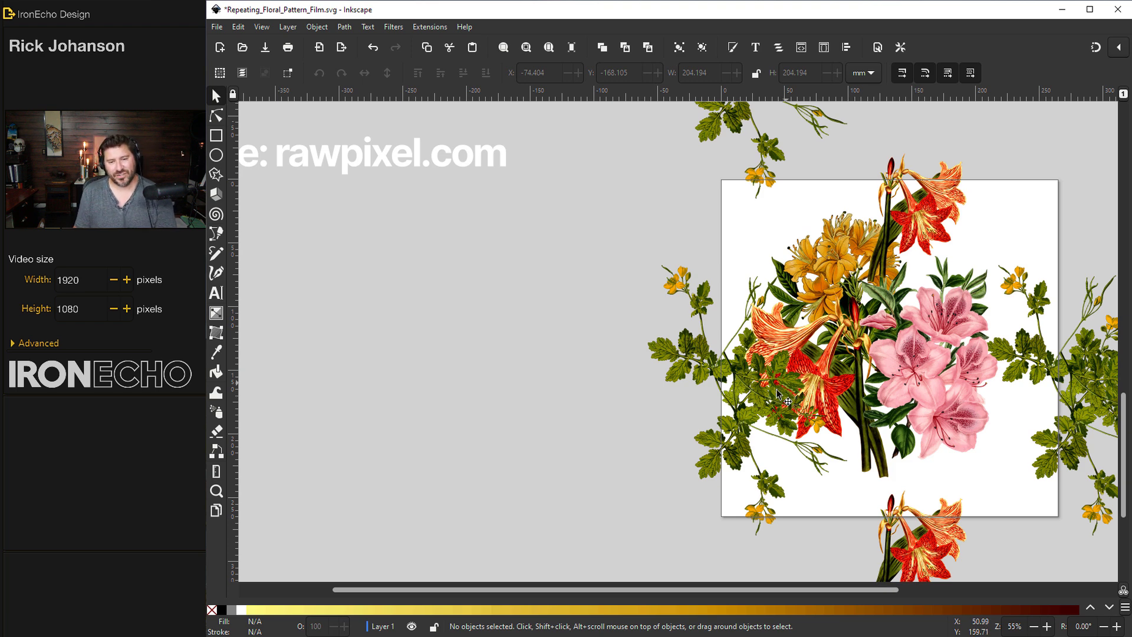
Send the leafy image to the back; mirror, shrink and move the pink azaleas lower right.
click(755, 429)
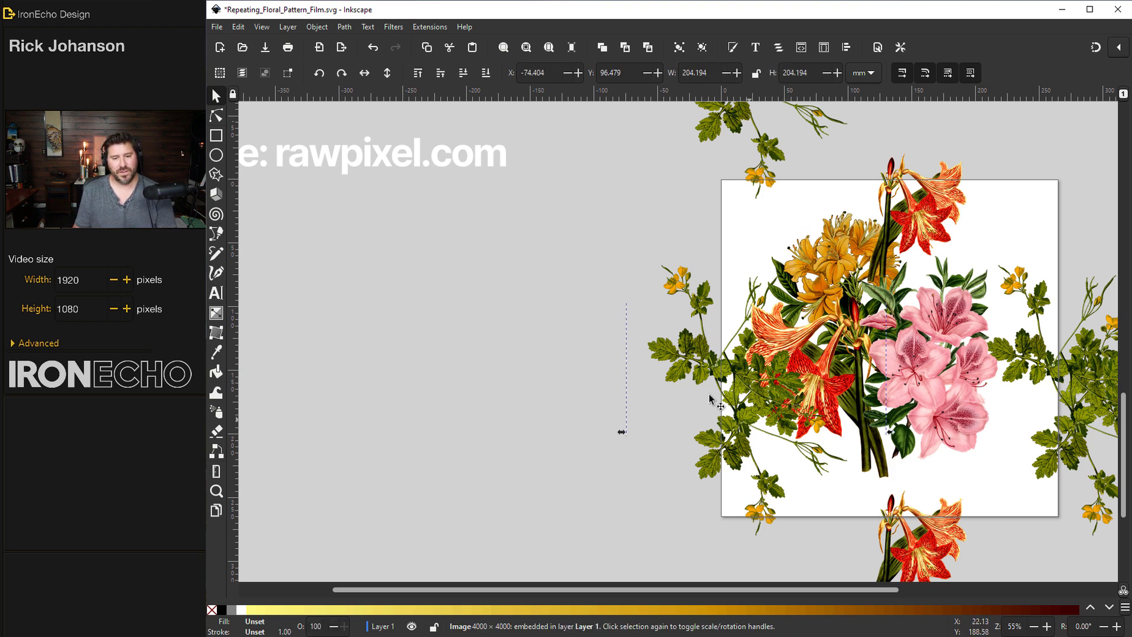
click(483, 76)
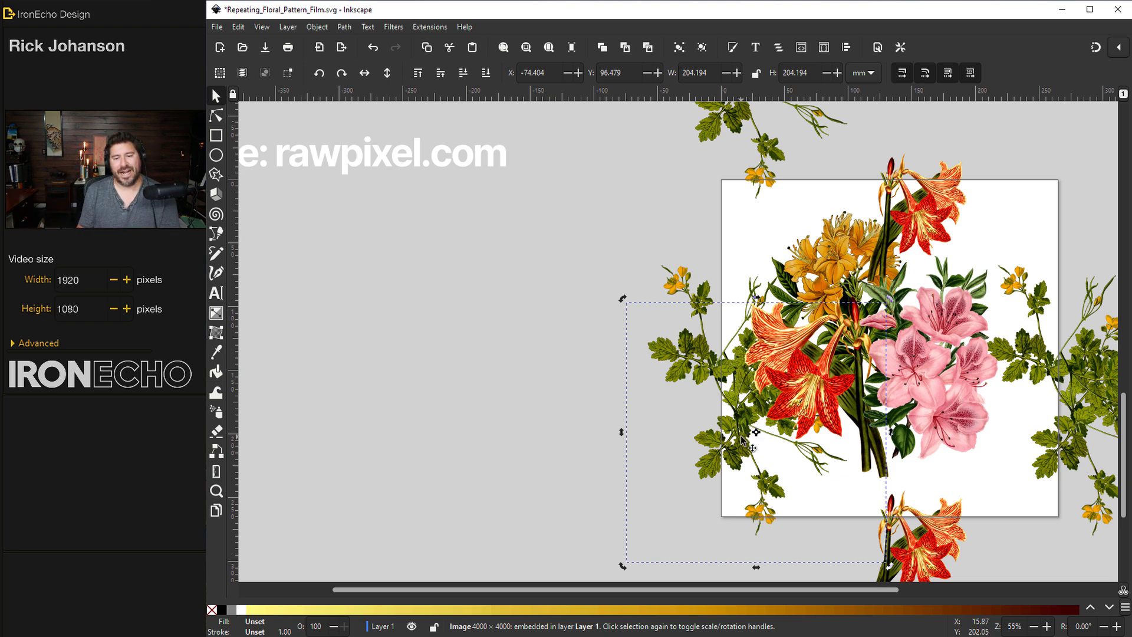
click(928, 373)
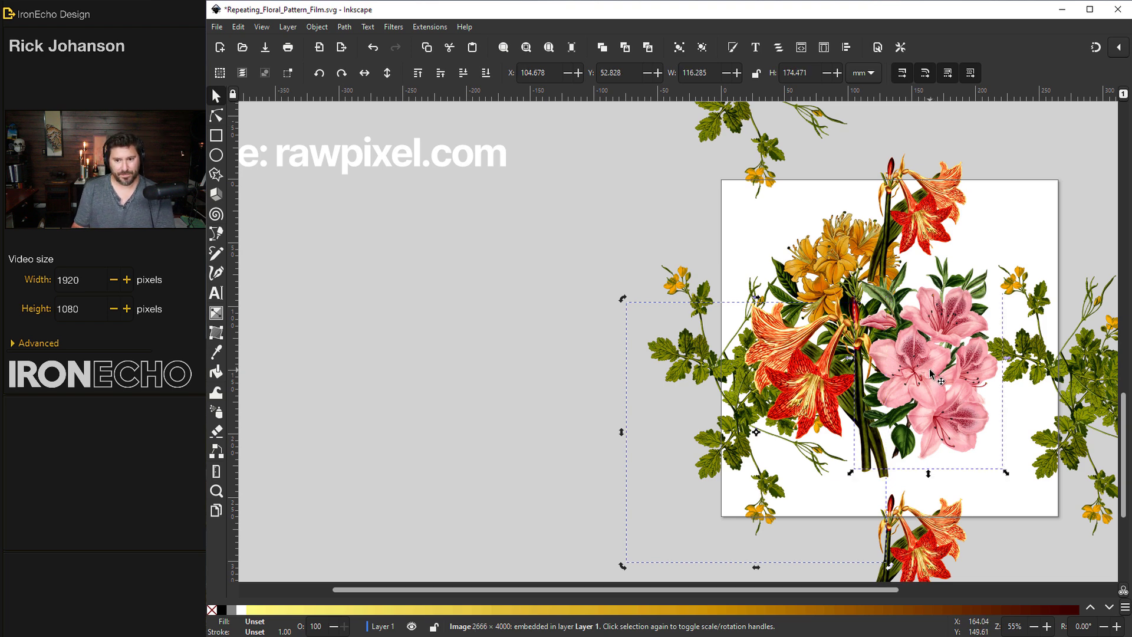
click(365, 74)
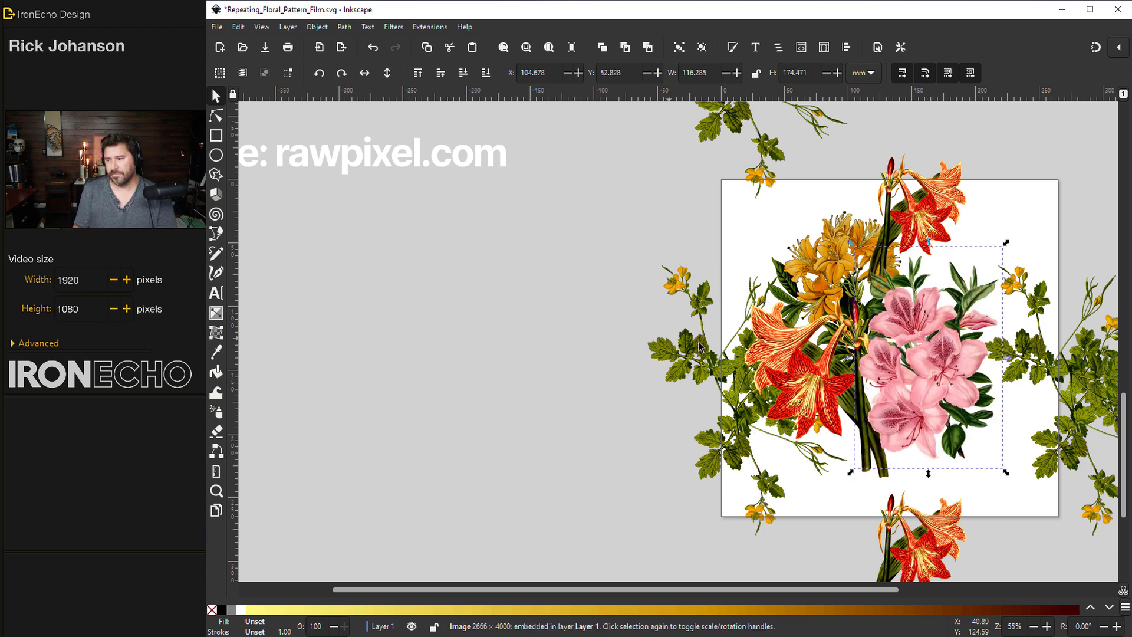
drag(1006, 242, 975, 295)
drag(902, 289, 971, 414)
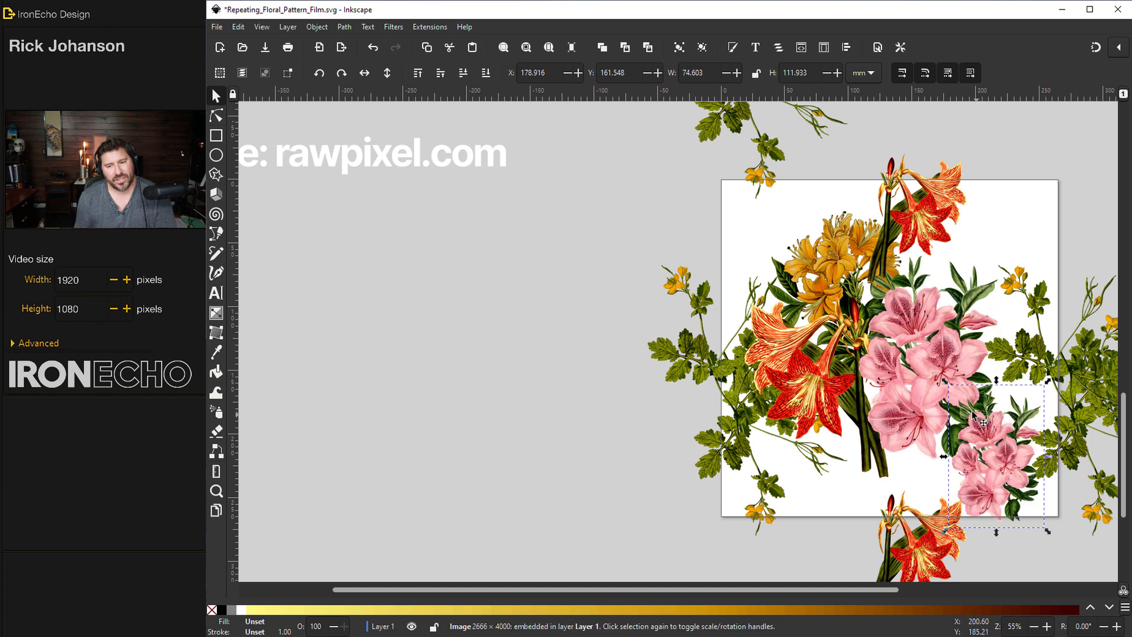
Flip the pink azaleas vertically and enlarge them to about 97 × 145 mm.
click(387, 74)
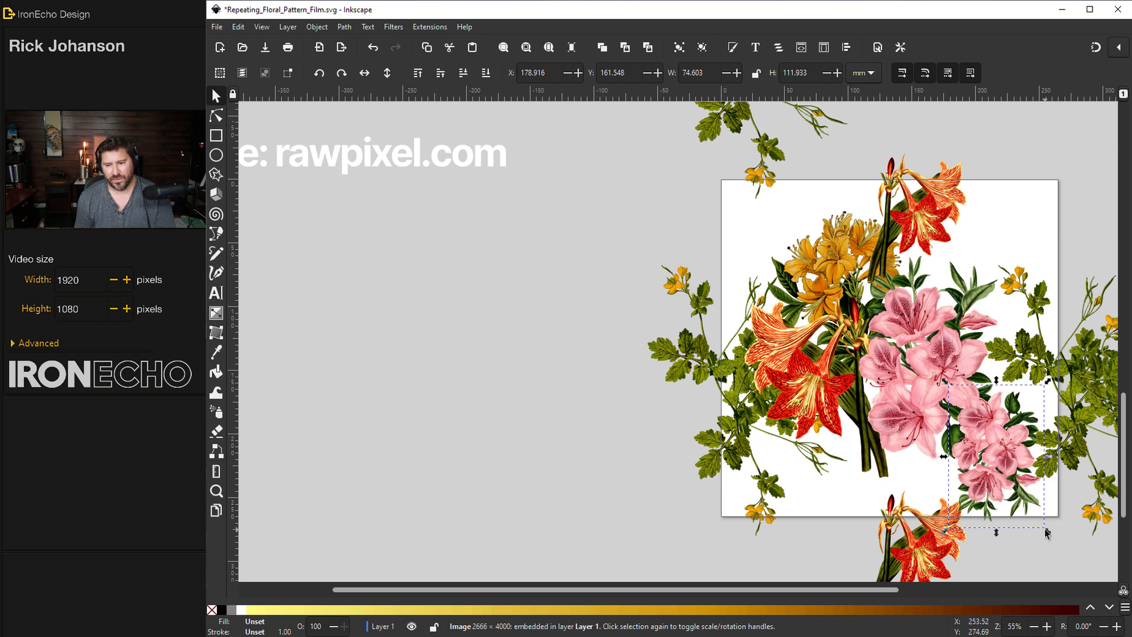
drag(1047, 533, 1054, 540)
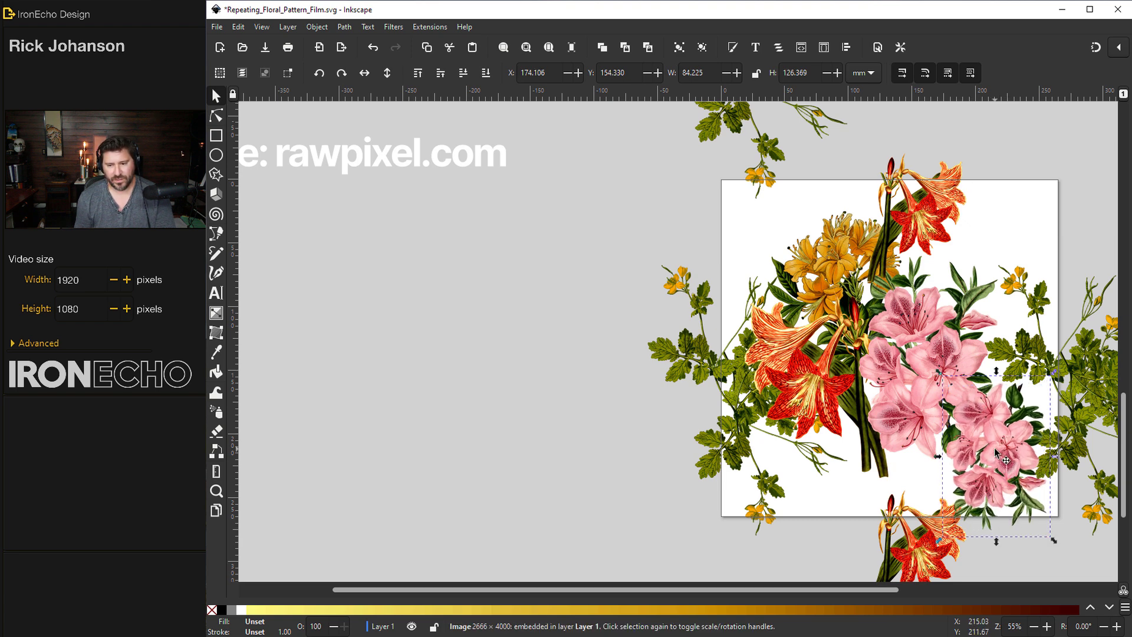
click(1010, 484)
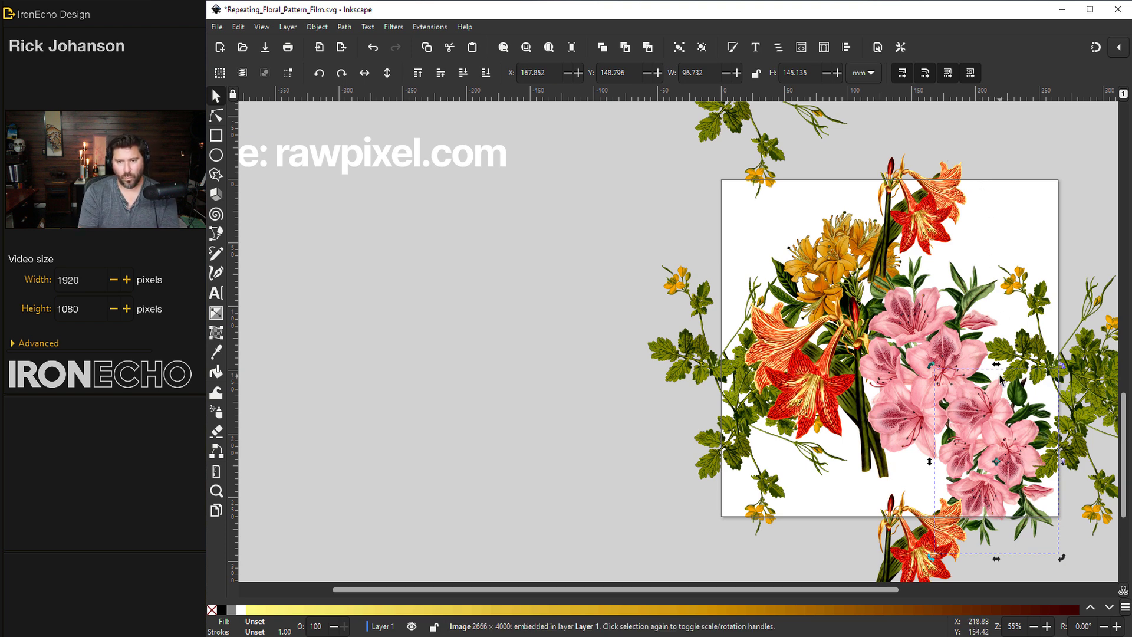
key(ctrl+z)
key(ctrl+z)
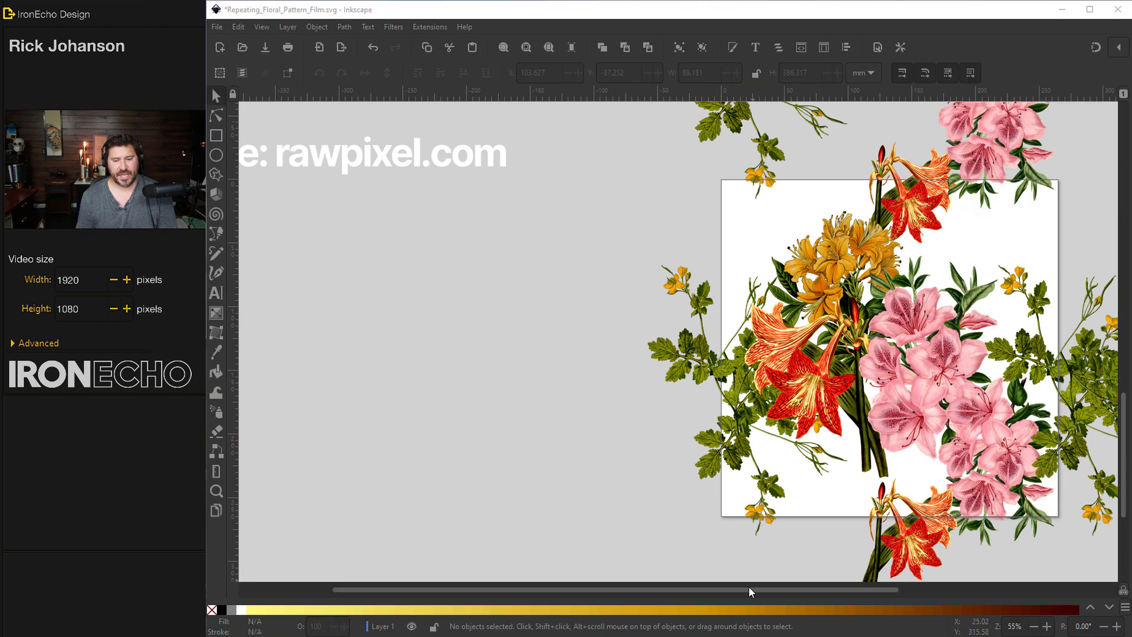
Draw a square to the left of the page with the Rectangle tool.
drag(750, 588, 869, 588)
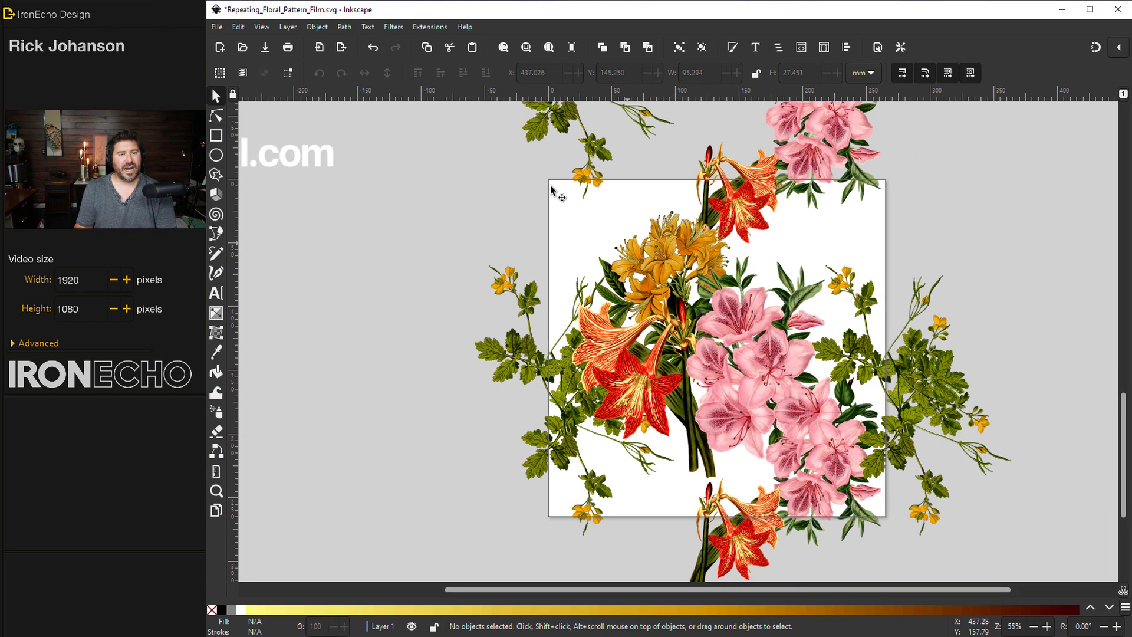
click(217, 138)
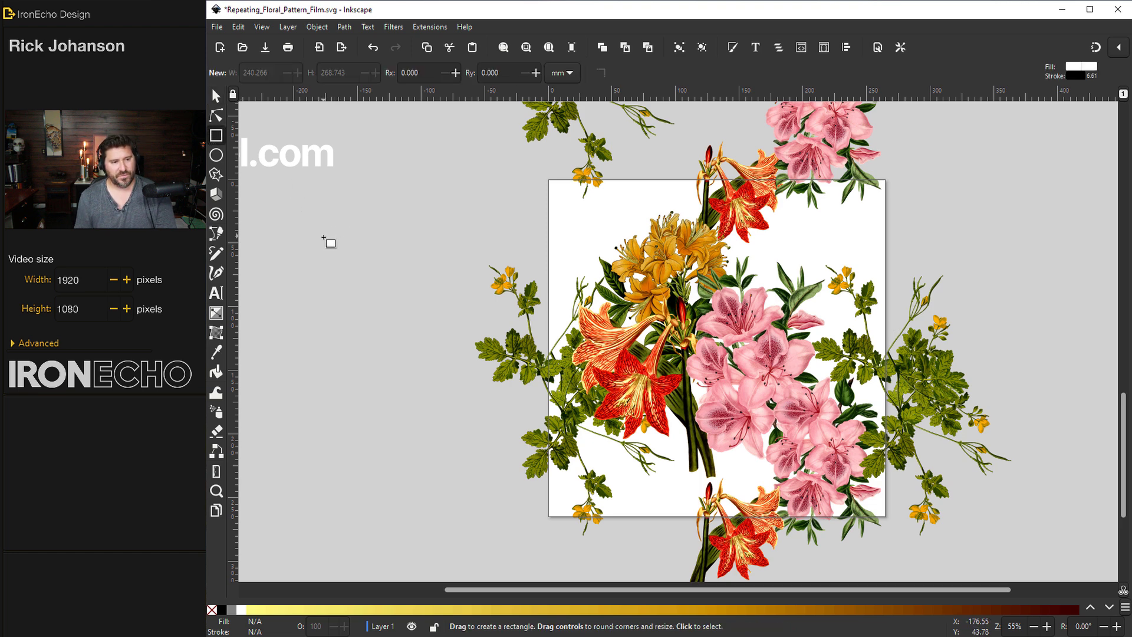
drag(327, 240, 433, 340)
key(space)
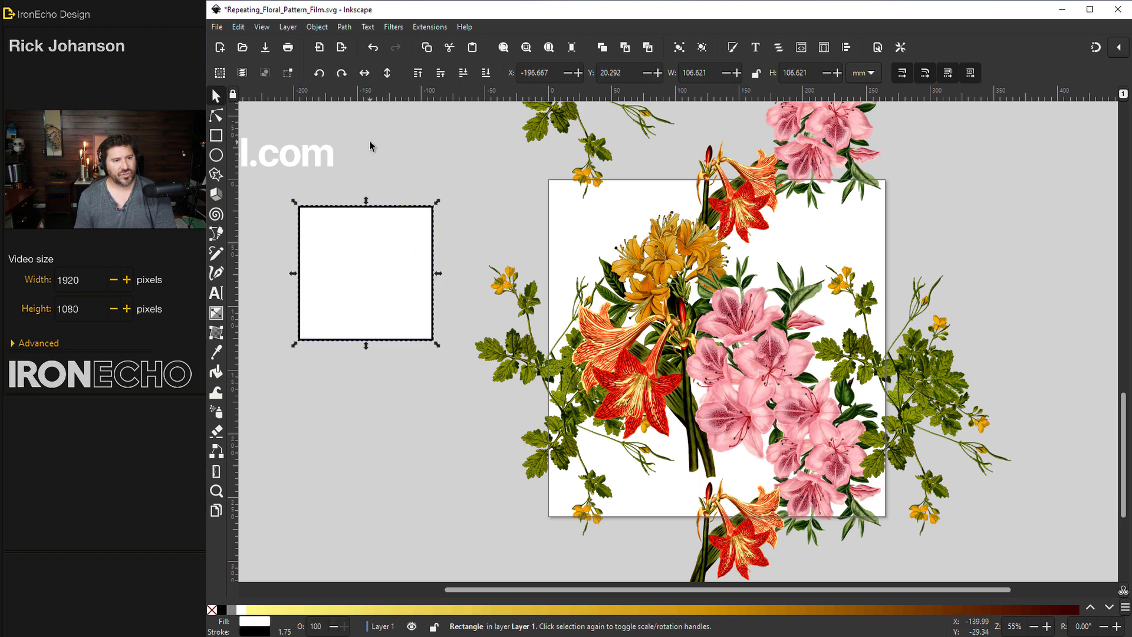
Remove the square's outline, fill it bright green, and nudge it down-right.
click(326, 27)
click(334, 59)
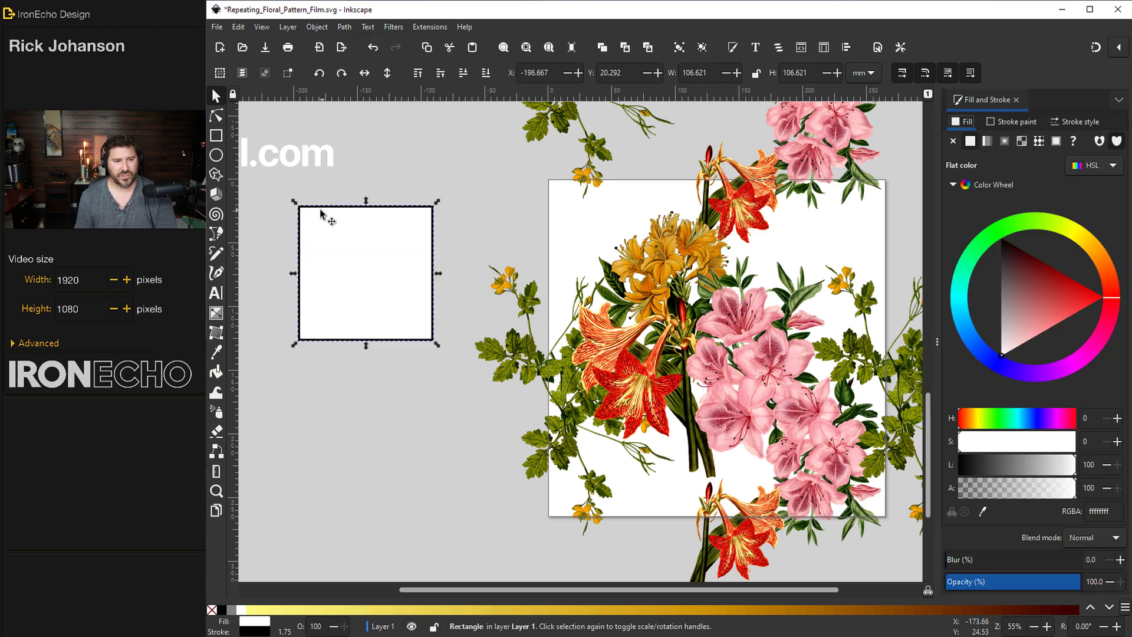
click(1010, 122)
click(953, 141)
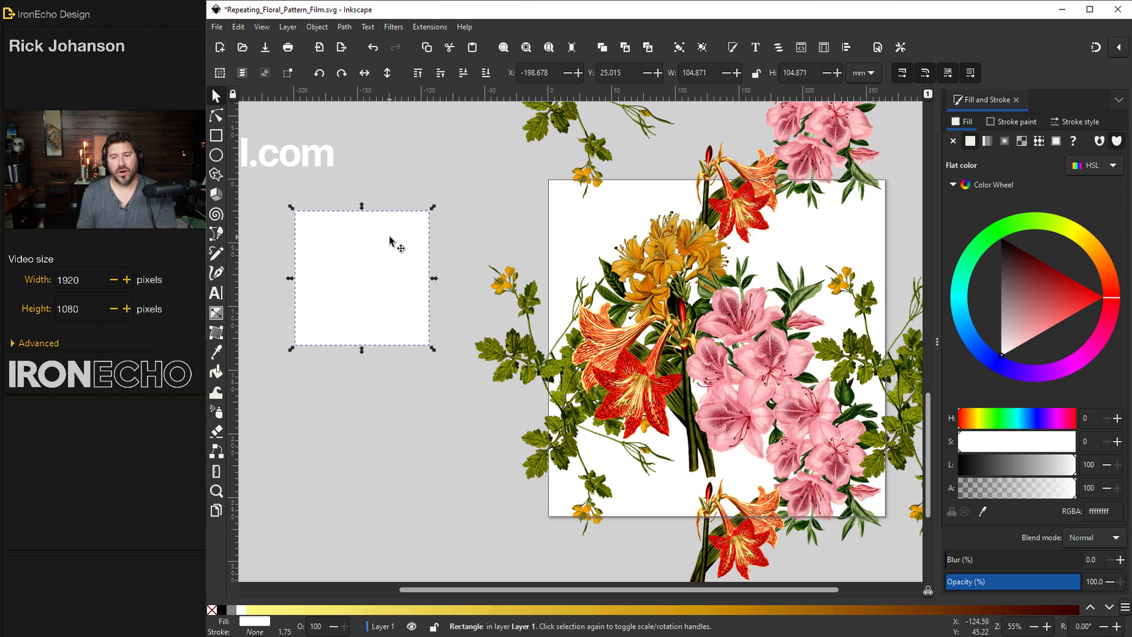
click(1028, 228)
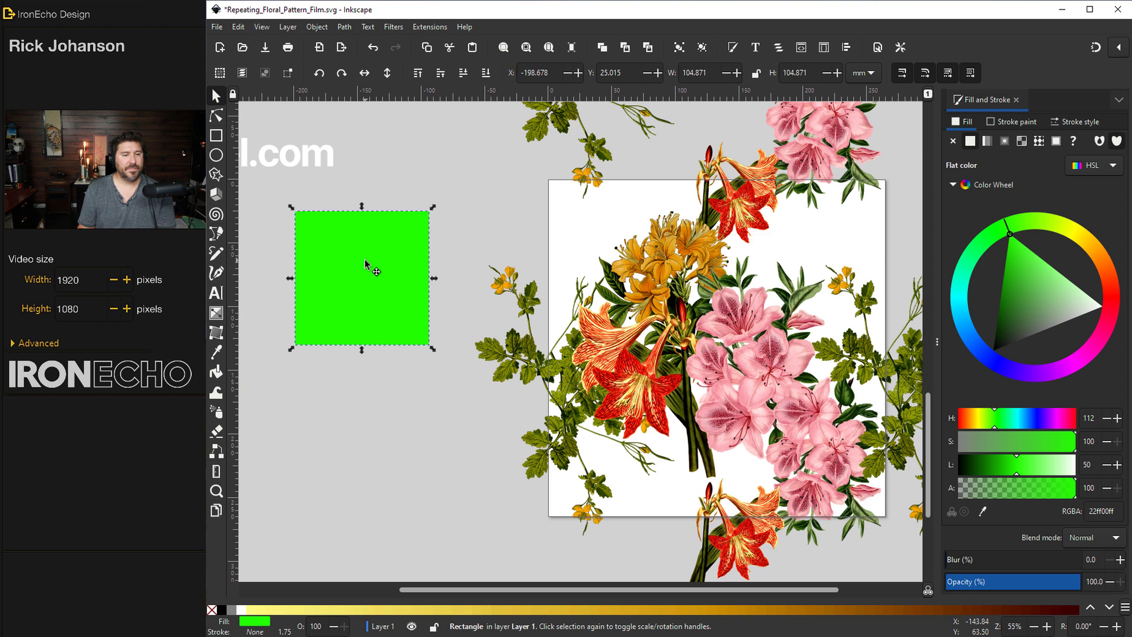
drag(372, 264, 392, 283)
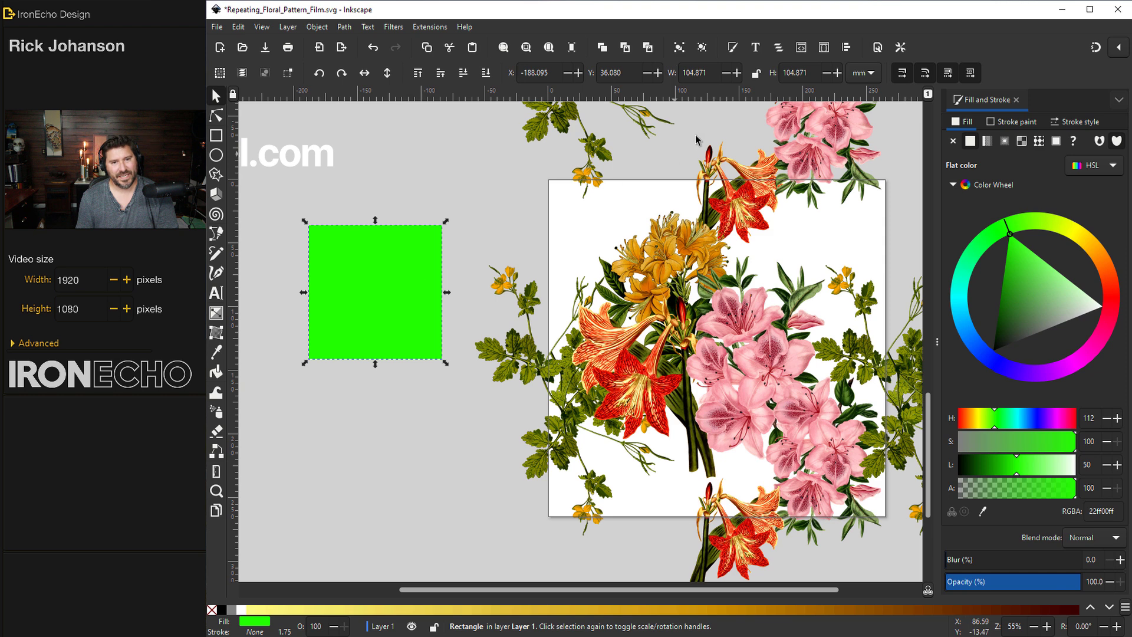
Switch the size units to px and set the square's width to 1000.
drag(707, 73, 686, 72)
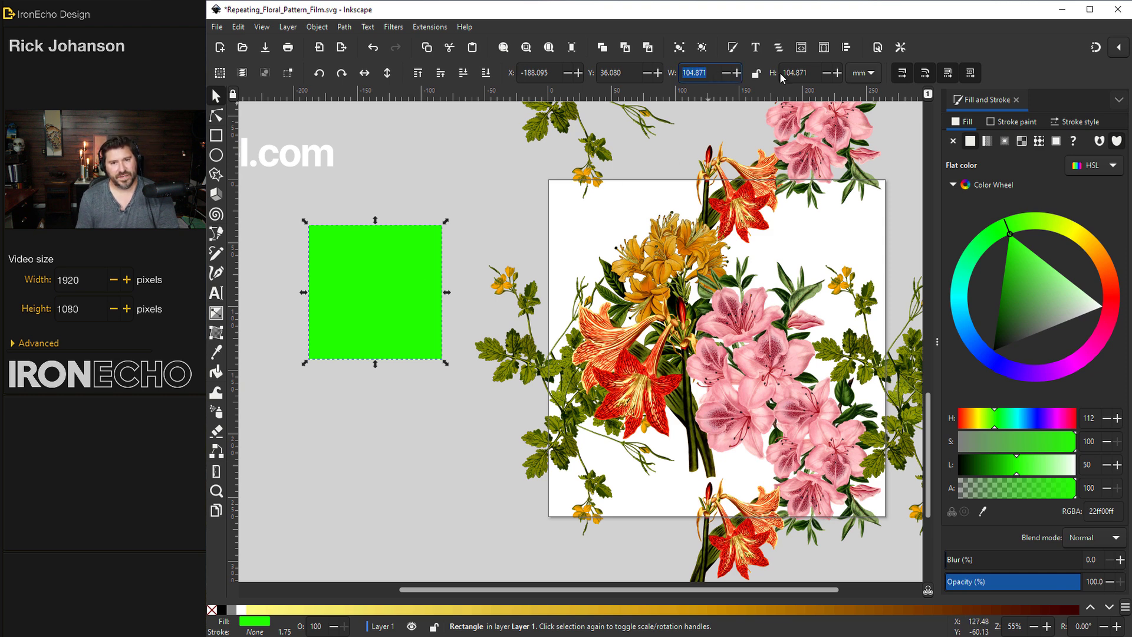
click(865, 78)
click(864, 101)
double_click(695, 72)
text(1000)
key(Tab)
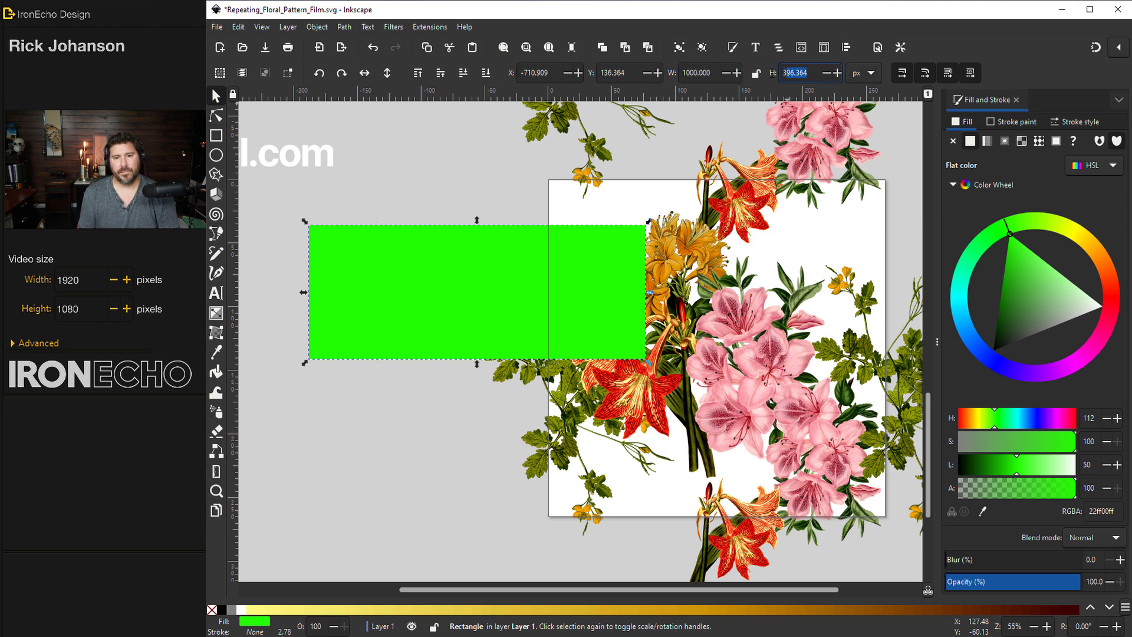
Set the green square's height to 1000 px and zoom out to show both squares and the tile.
text(1000)
key(Return)
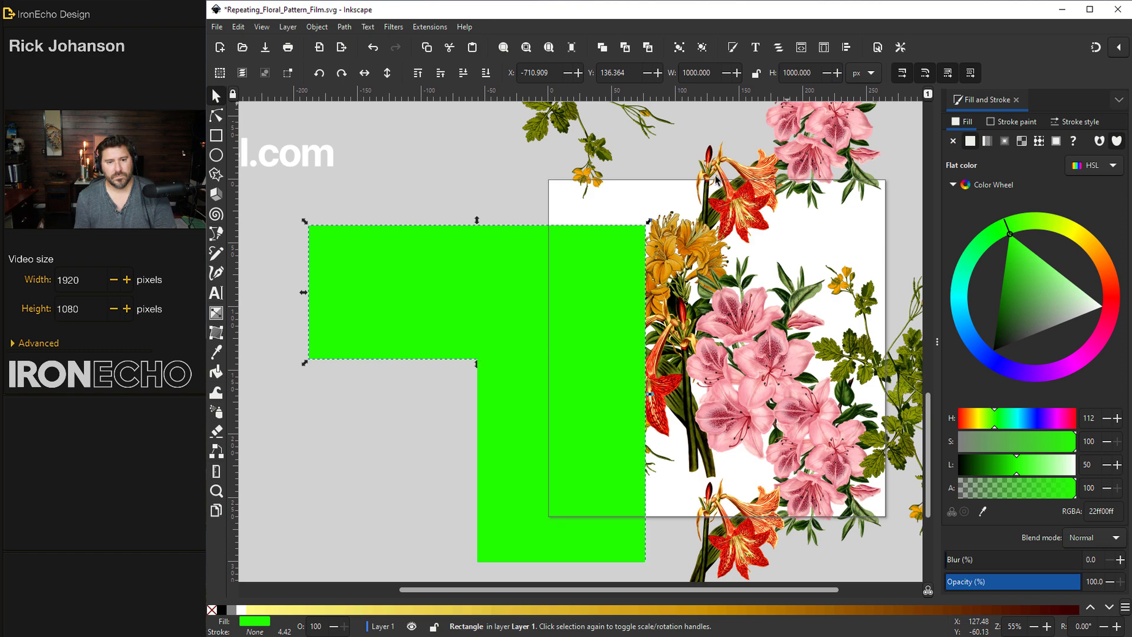
scroll(600, 283, down, 1)
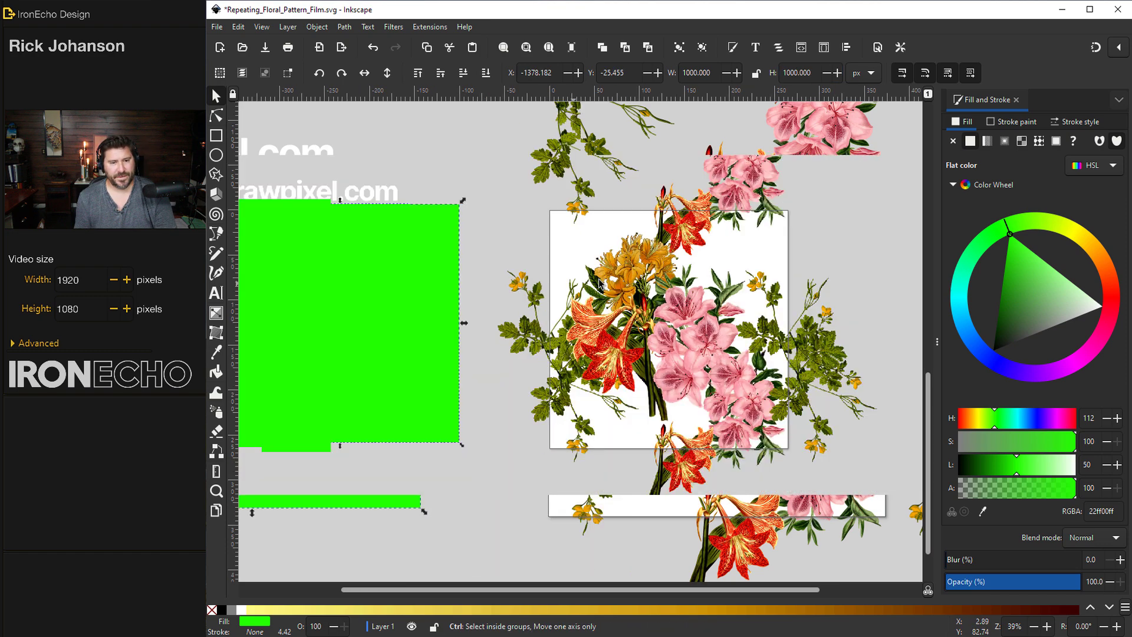
scroll(599, 283, down, 2)
key(Tab)
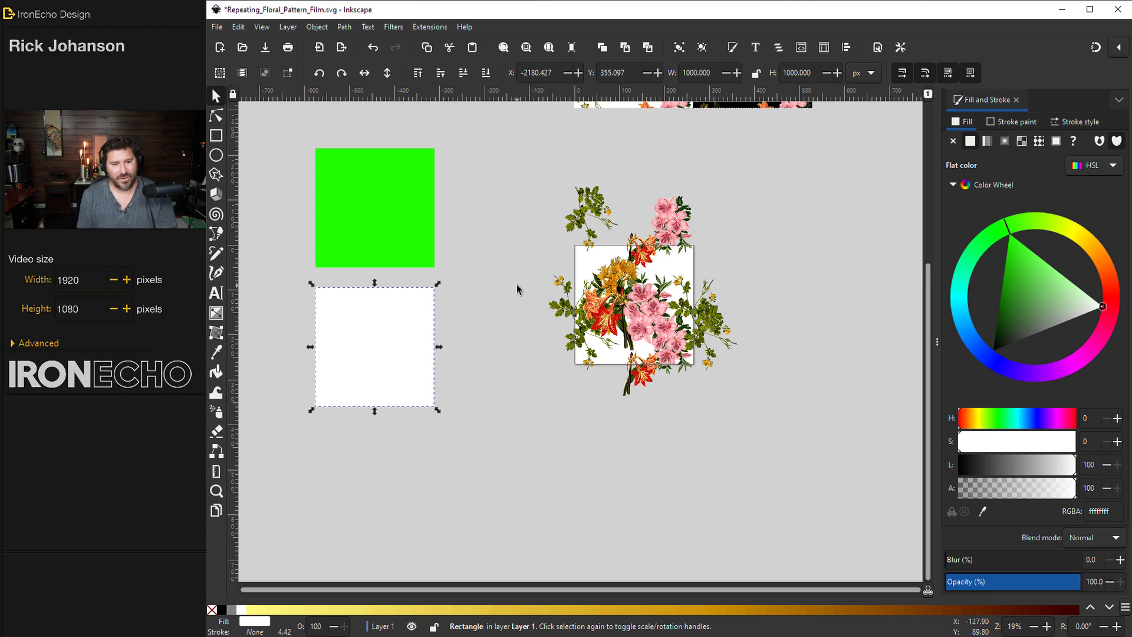
Group the 12 flower images with Ctrl+G and drag the green square over the tile.
drag(503, 151, 786, 437)
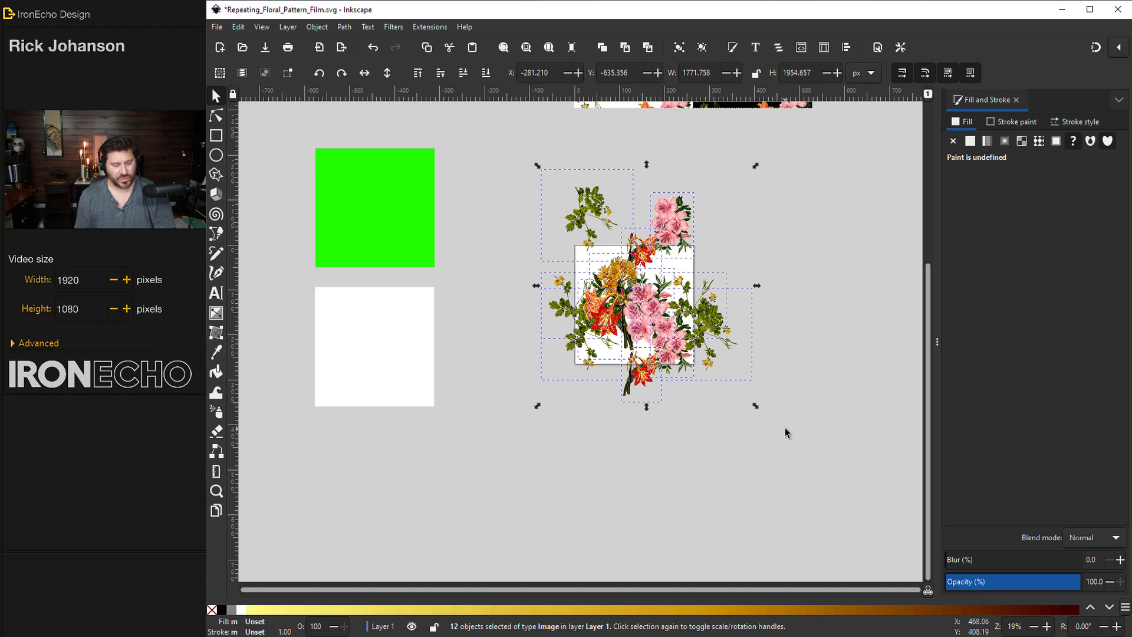
key(ctrl)
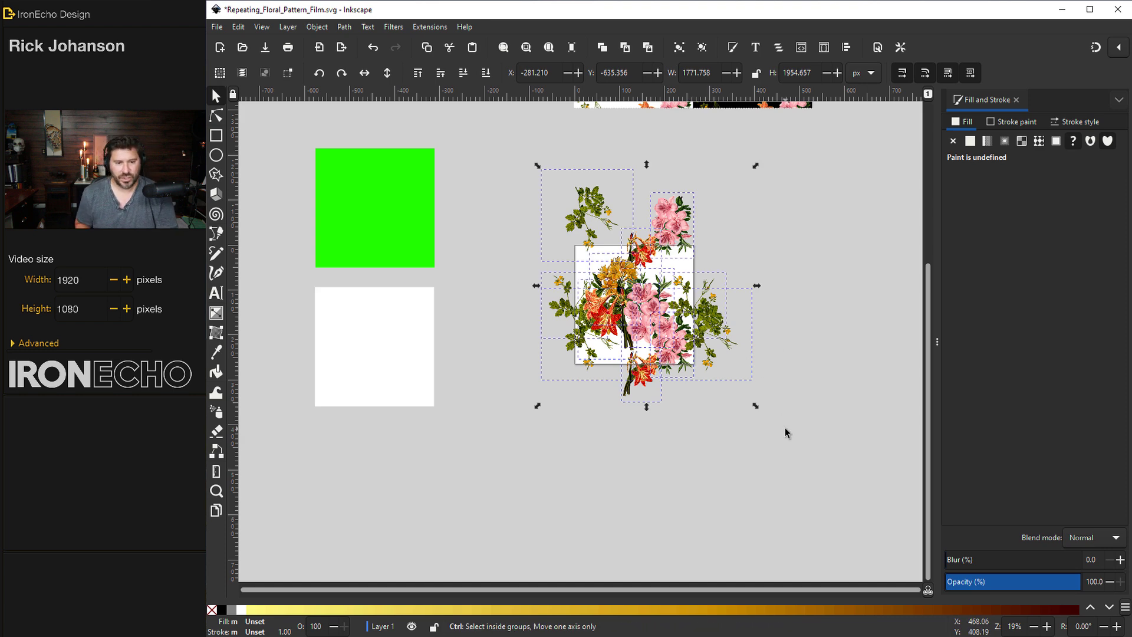
key(ctrl+g)
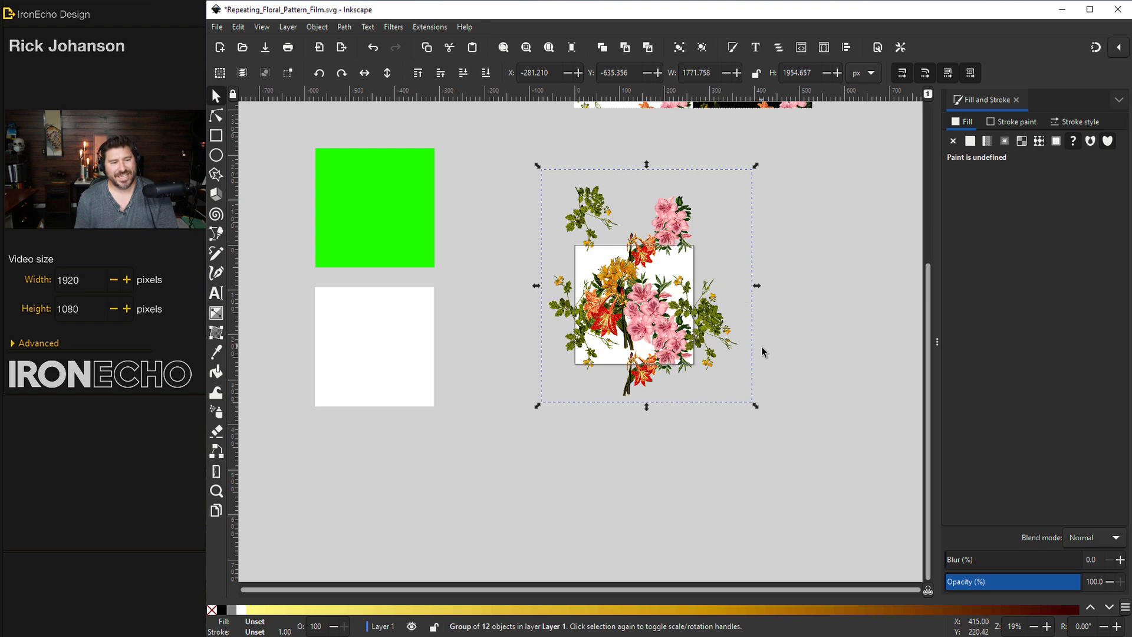
click(398, 225)
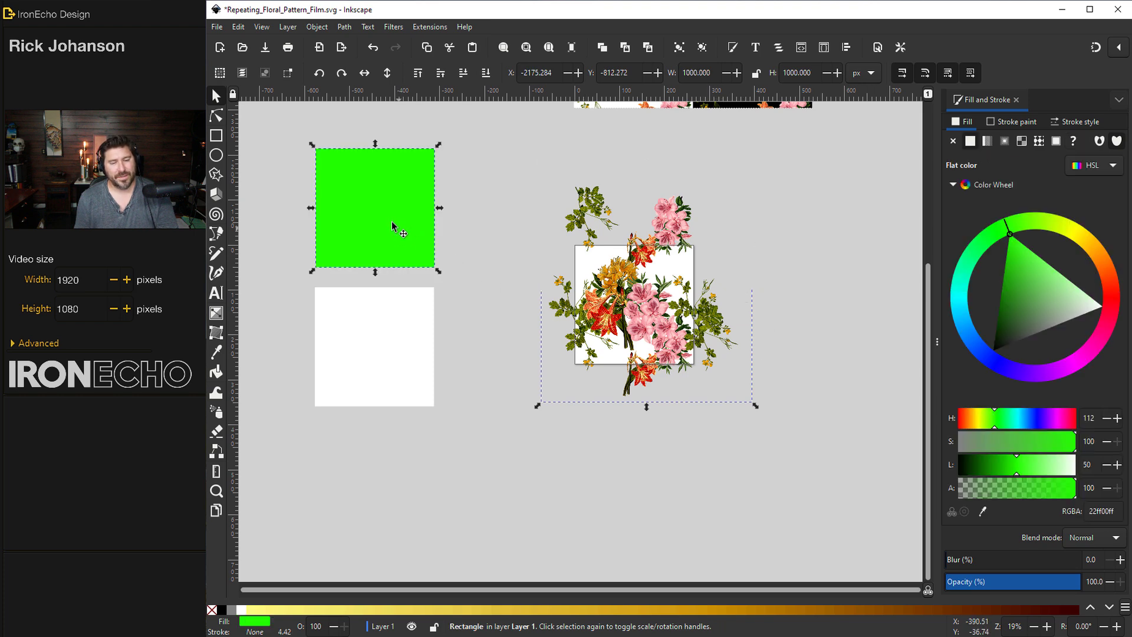
drag(383, 215, 651, 317)
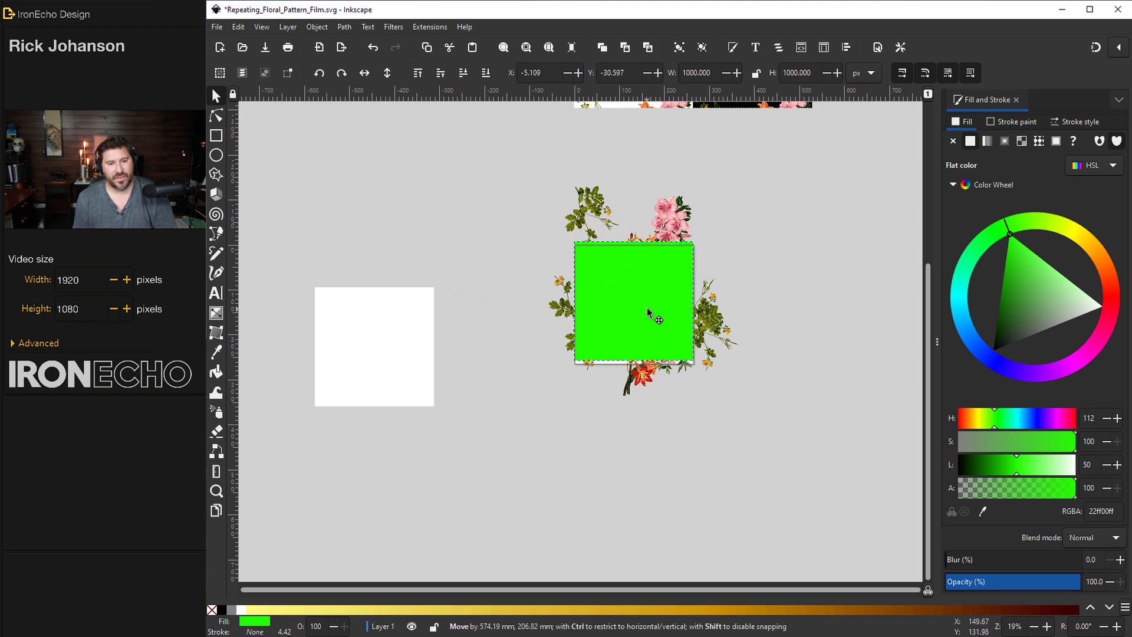
Centre the green square on the page horizontally and vertically with Align and Distribute.
click(847, 51)
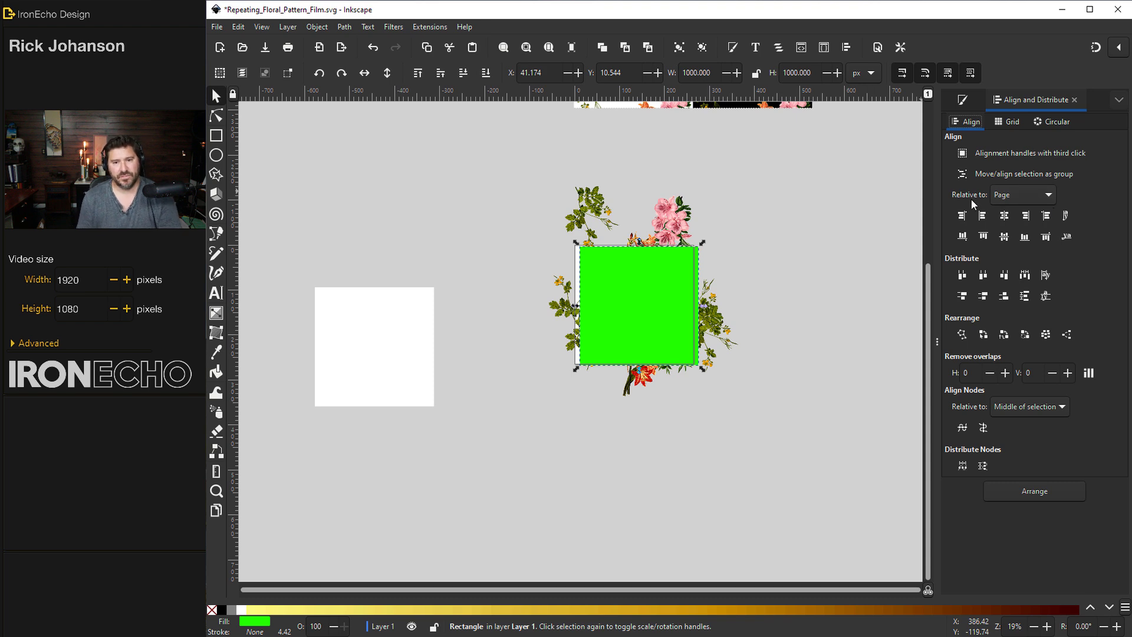
click(1006, 221)
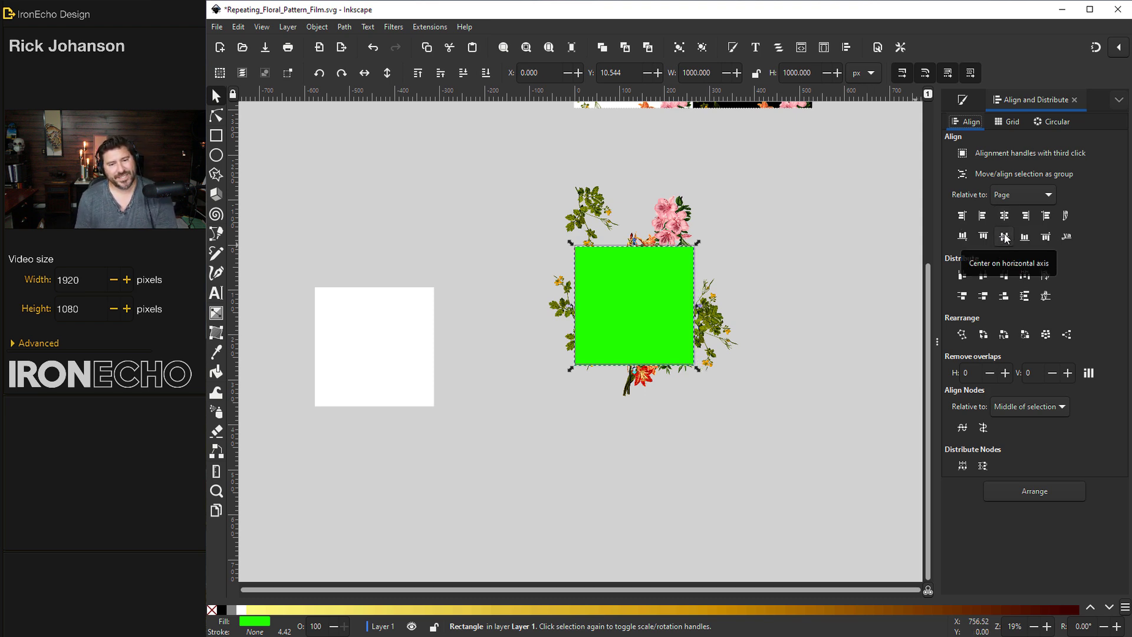
click(1006, 238)
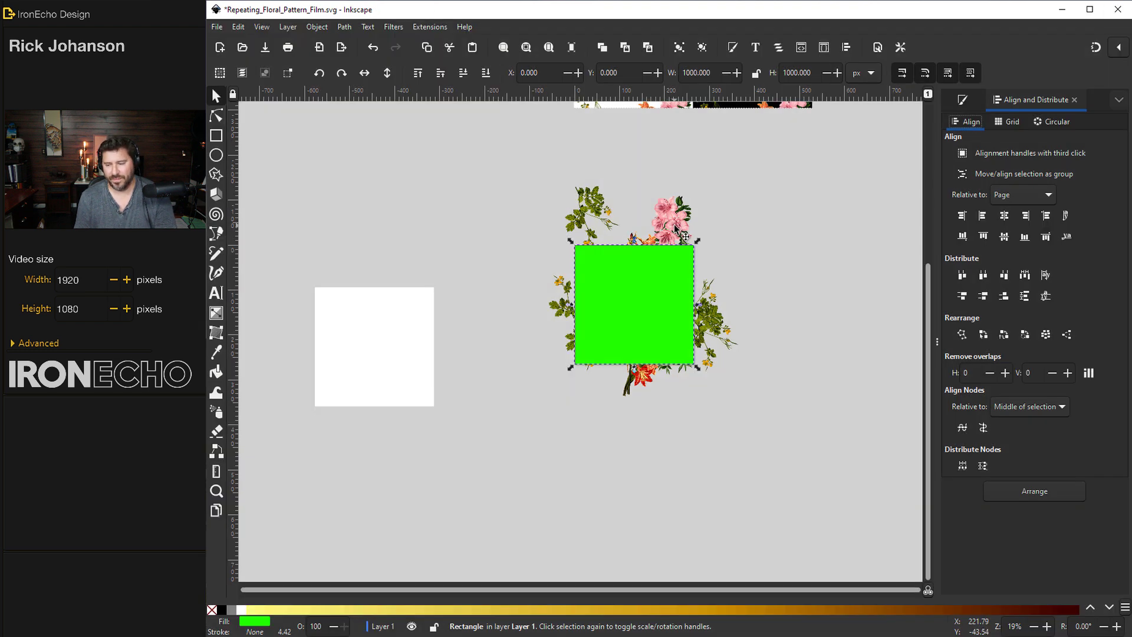
Save the document, then clip the flower group to the green square with Set Clip.
click(217, 27)
click(234, 119)
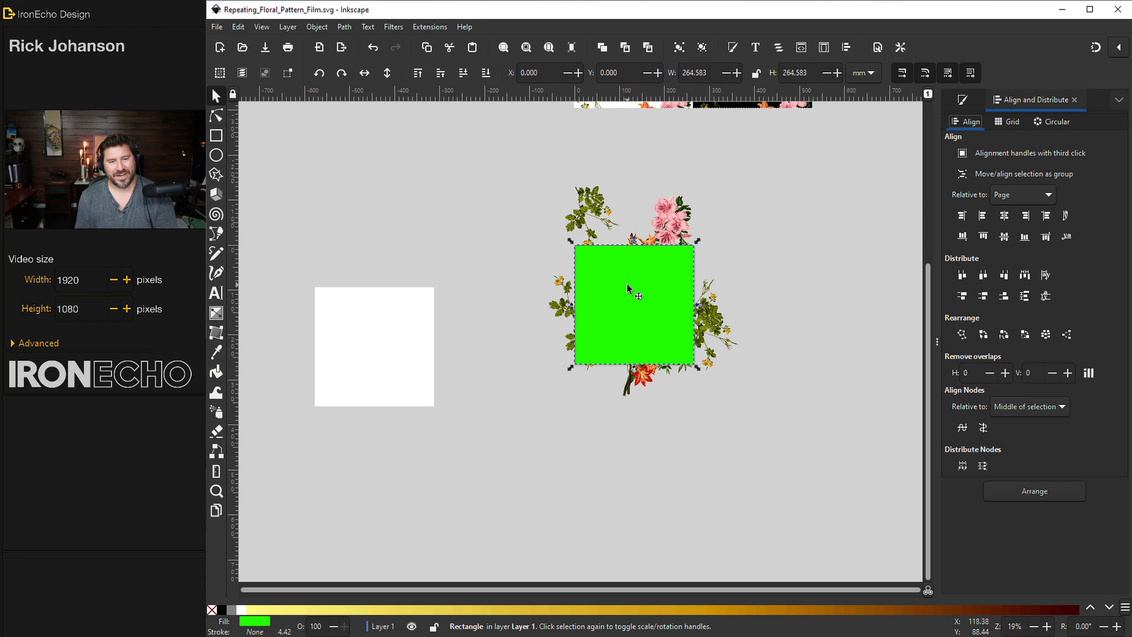
shift+click(676, 224)
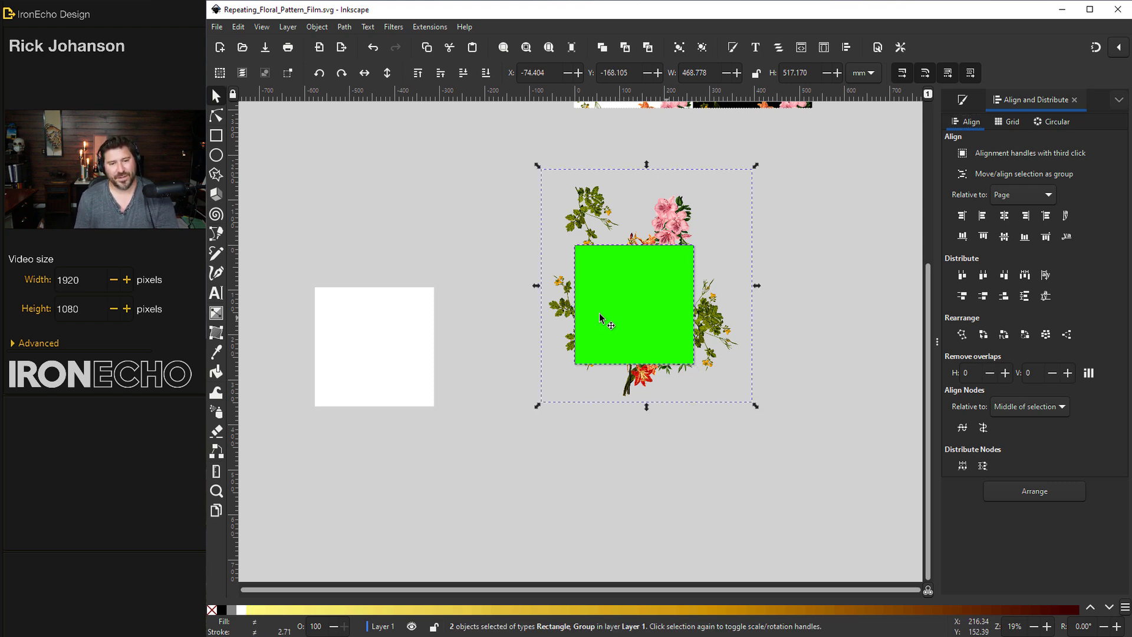
click(317, 26)
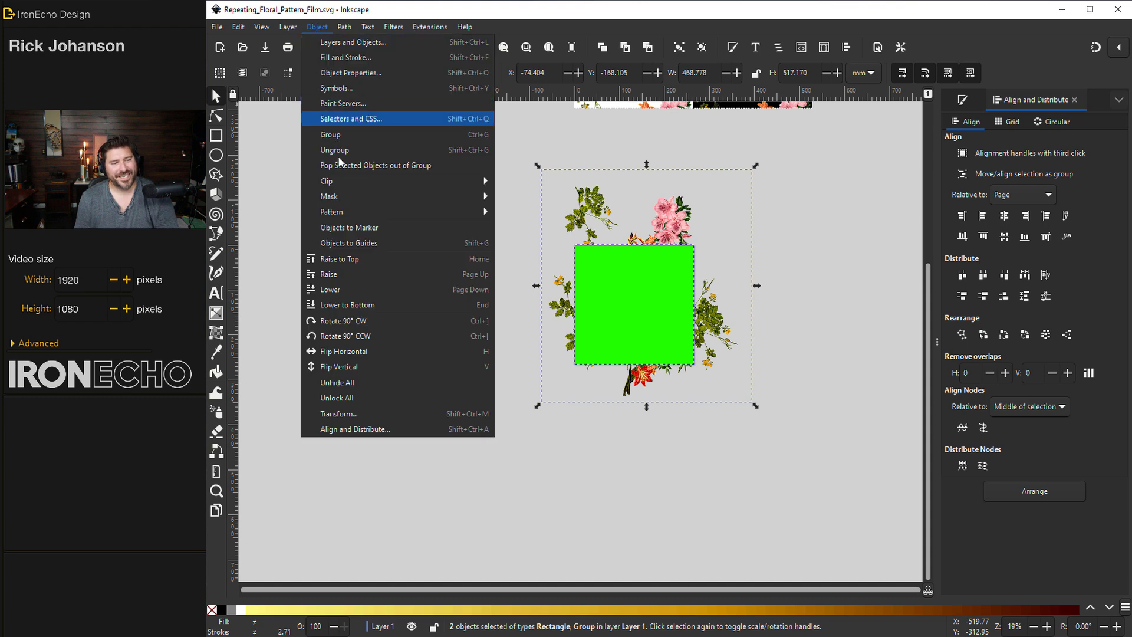
mouse_move(345, 181)
click(522, 181)
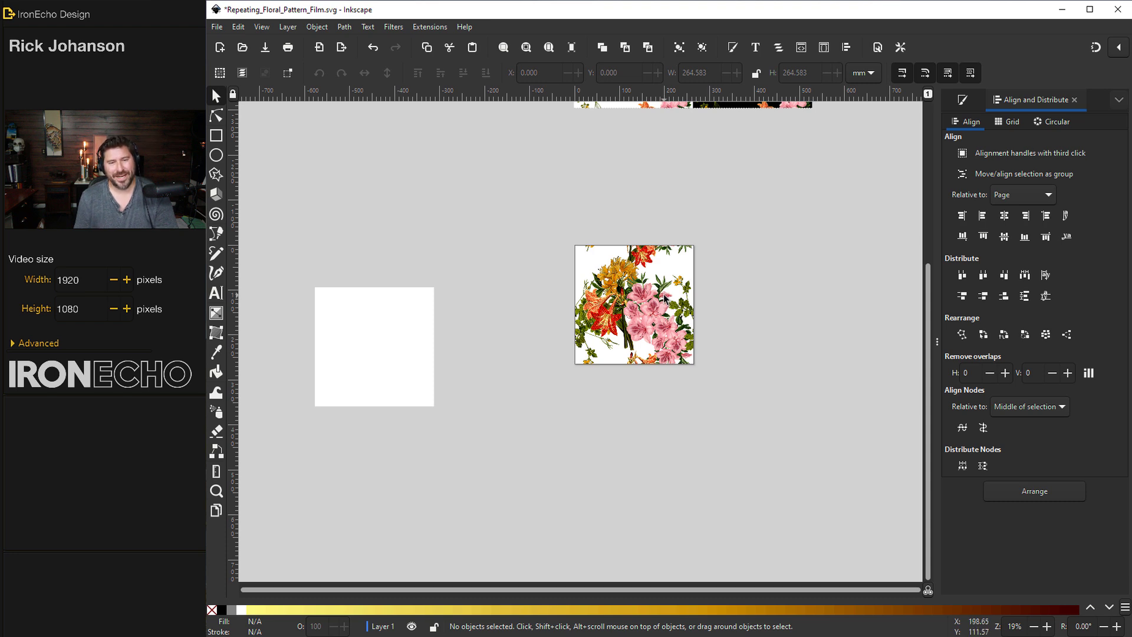
scroll(672, 273, up, 4)
click(656, 416)
Shift the flowers inside the clip up-right and reposition the clipped floral tile.
key(ctrl)
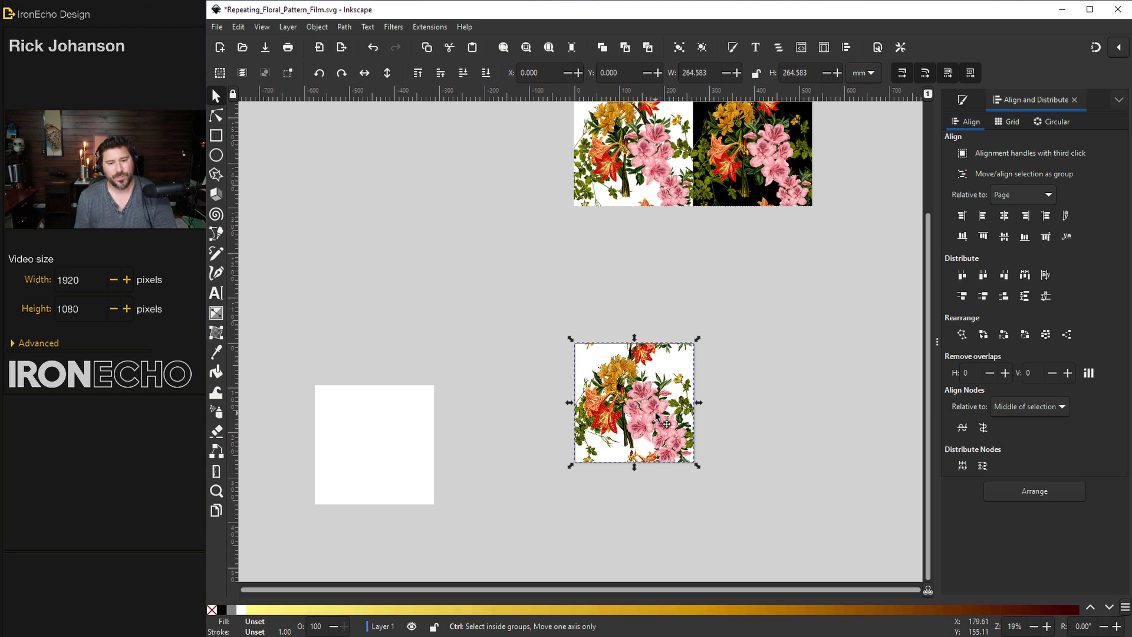
ctrl+click(657, 416)
drag(656, 415, 671, 394)
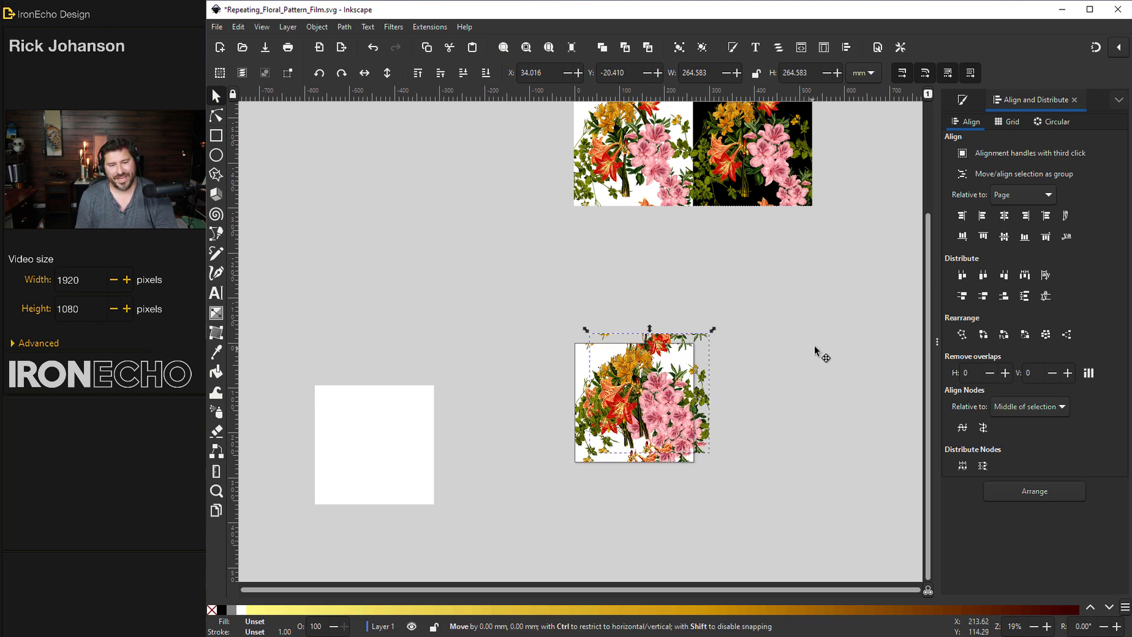
drag(815, 348, 828, 340)
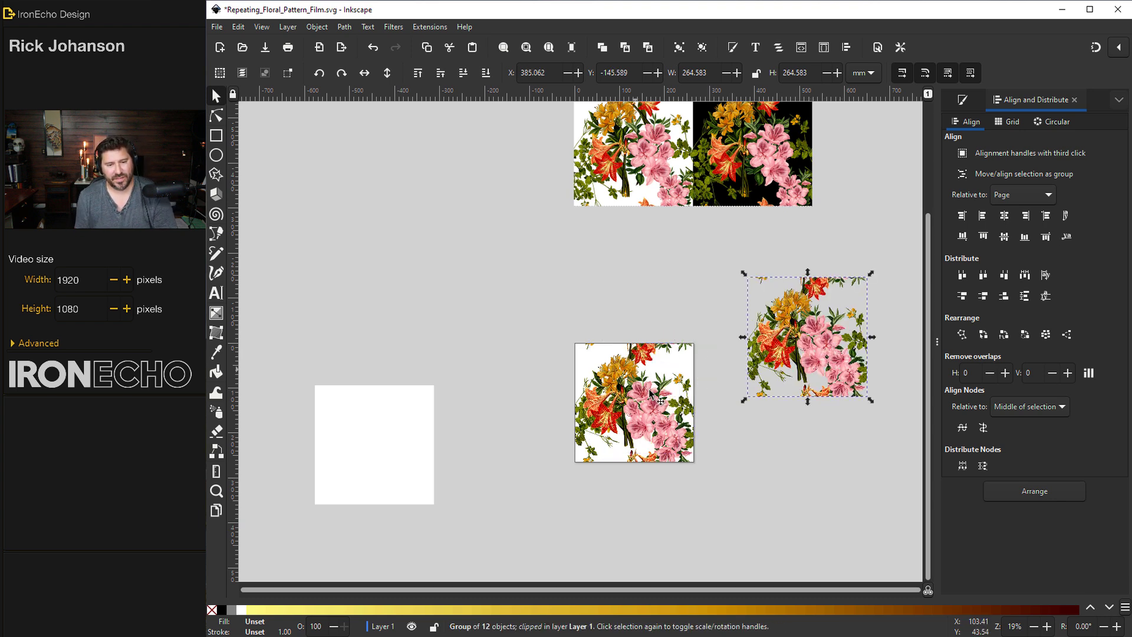
Fill the white square black, centre it on the page, and lower it behind the tile.
click(367, 427)
click(962, 99)
click(1023, 266)
drag(374, 445, 658, 403)
click(1042, 100)
click(1004, 215)
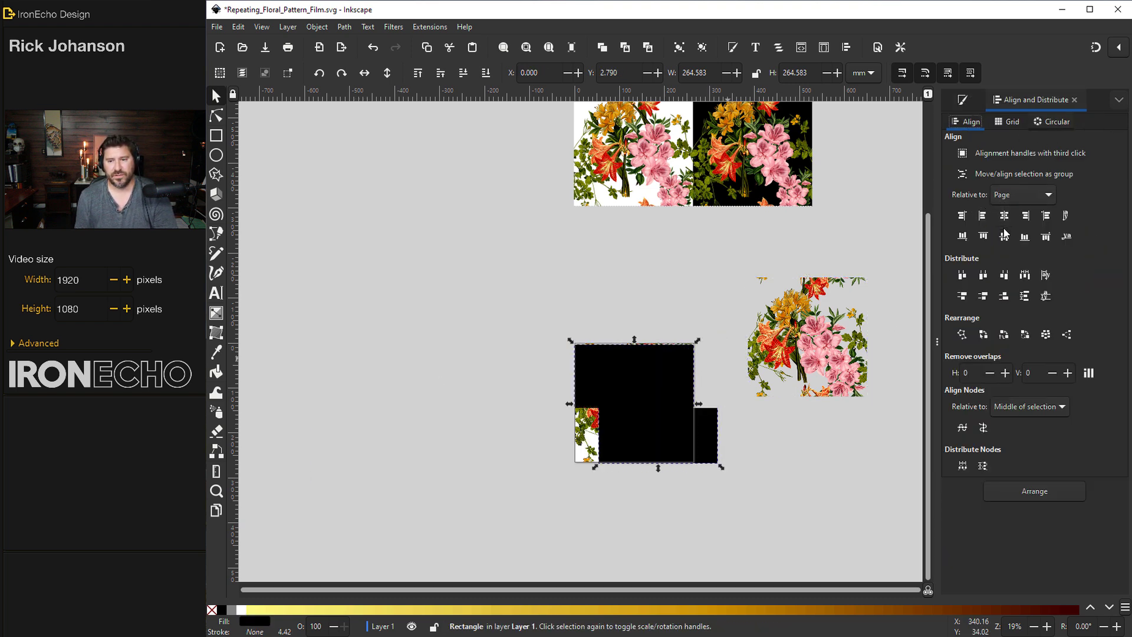
click(1005, 237)
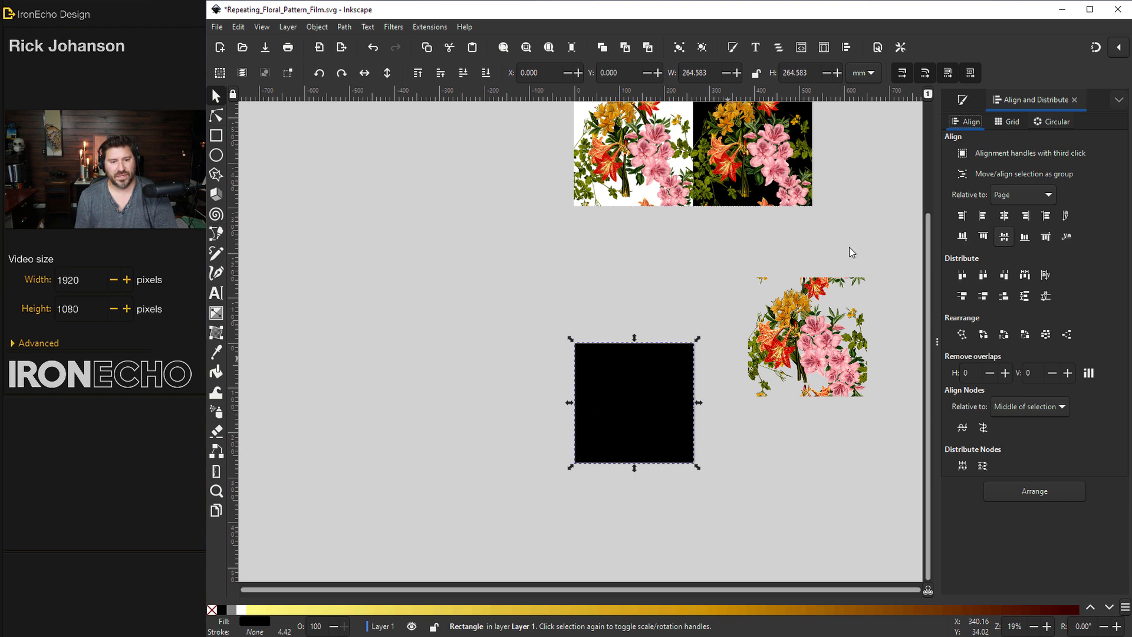
click(491, 73)
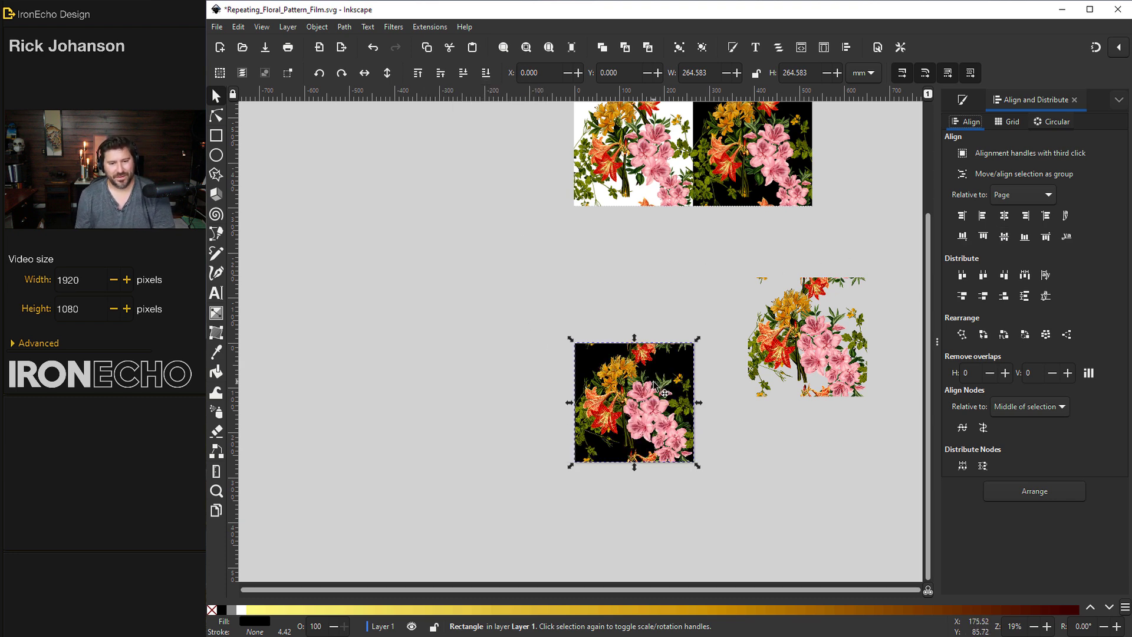
Select the tile with its black background and move it up-left off the page.
scroll(665, 393, up, 2)
drag(414, 250, 752, 546)
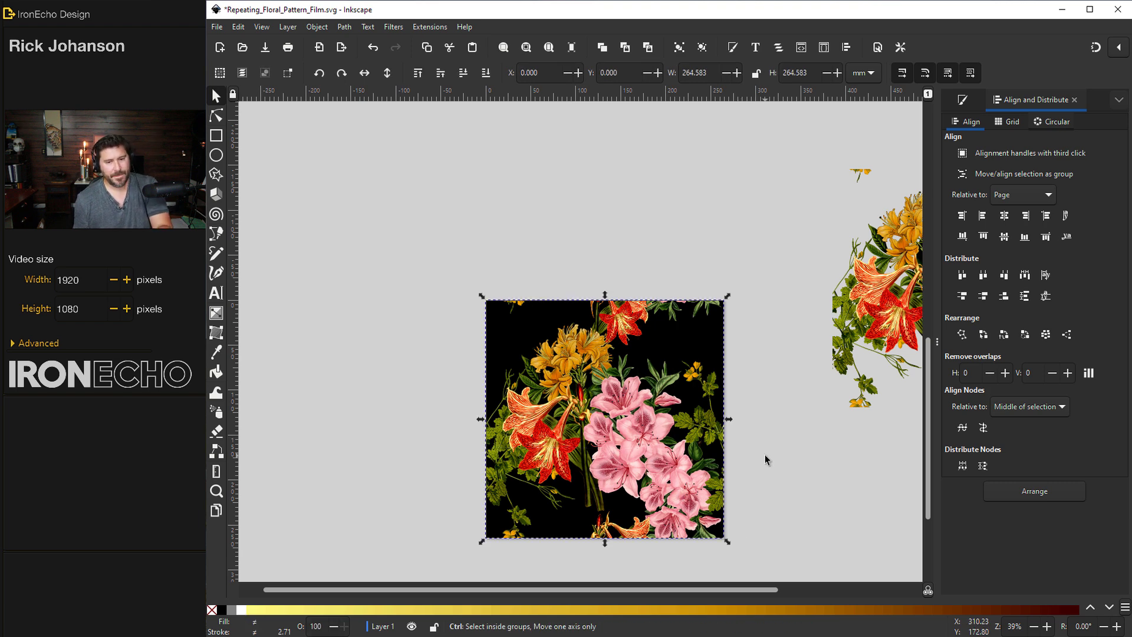
drag(488, 302, 415, 269)
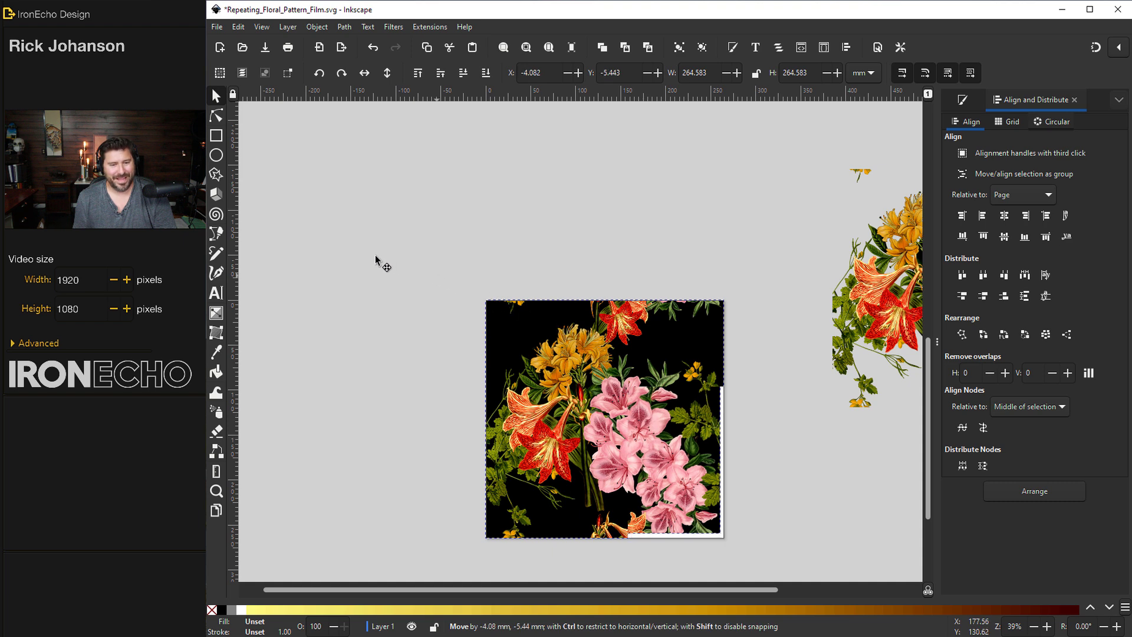
drag(350, 252, 427, 253)
Drop a copy of the transparent floral tile straight down one tile height below the original.
scroll(829, 585, right, 3)
scroll(792, 317, right, 2)
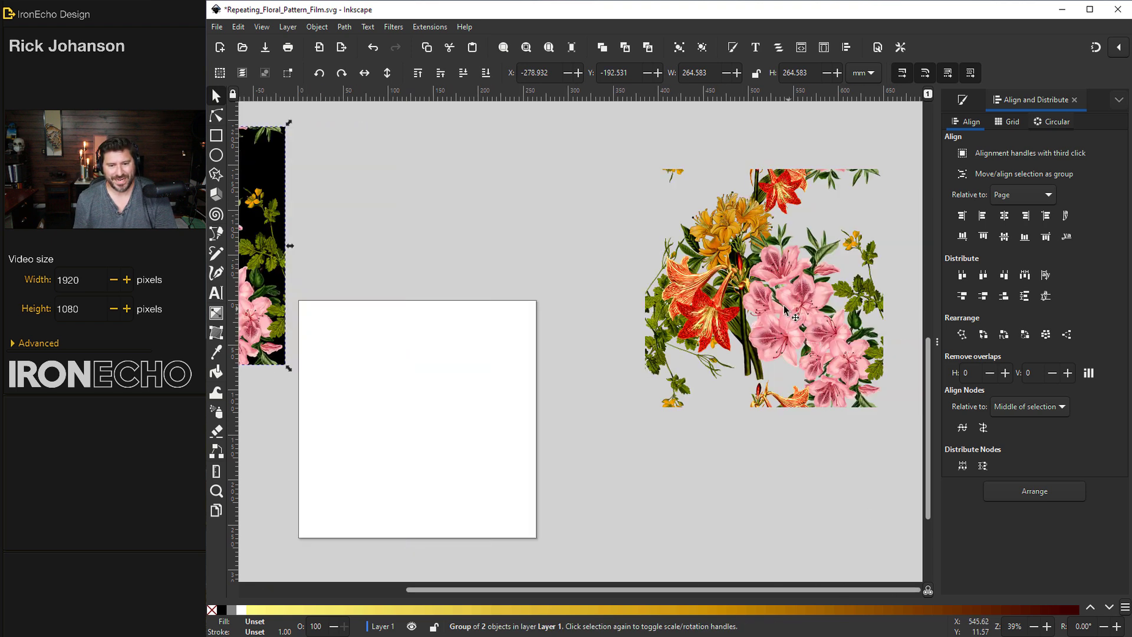
click(799, 308)
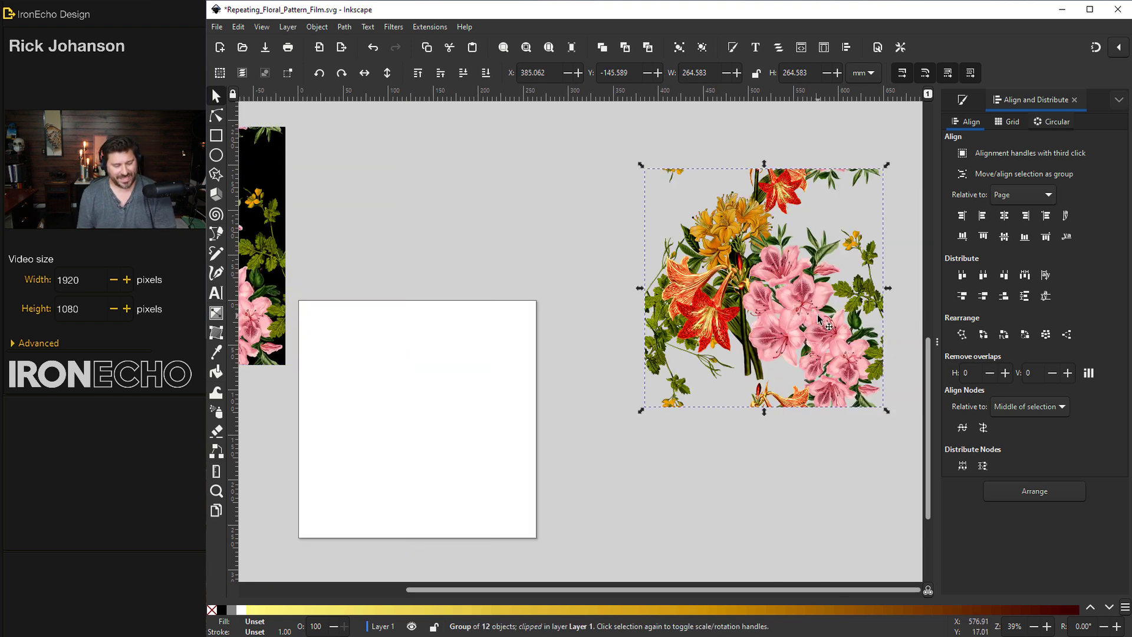
key(ctrl)
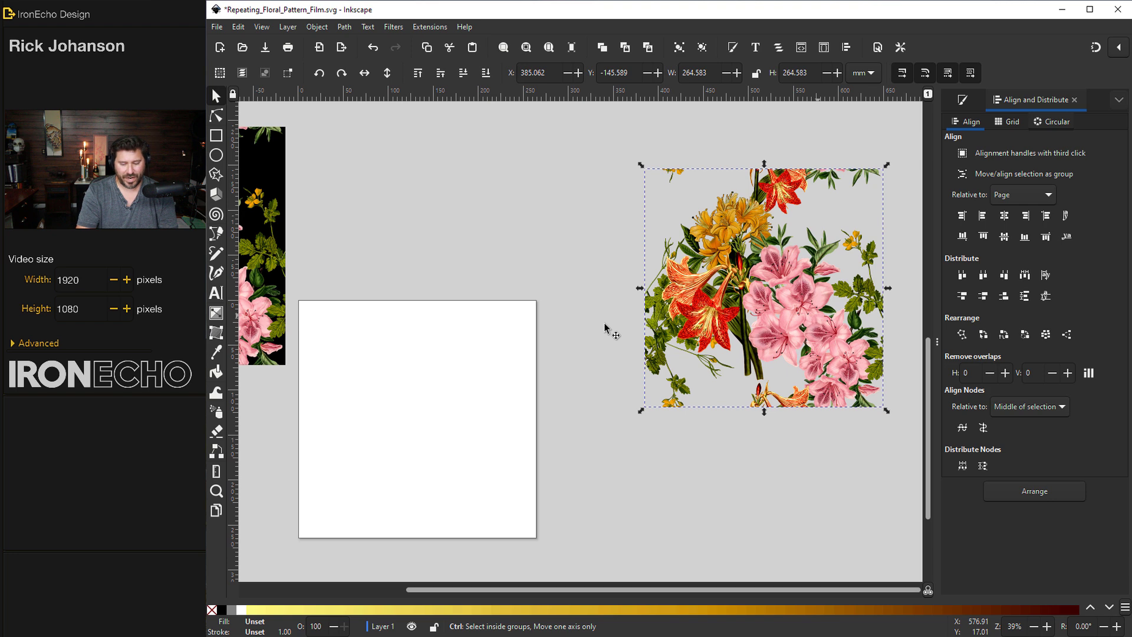
key(ctrl+d)
drag(808, 177, 808, 415)
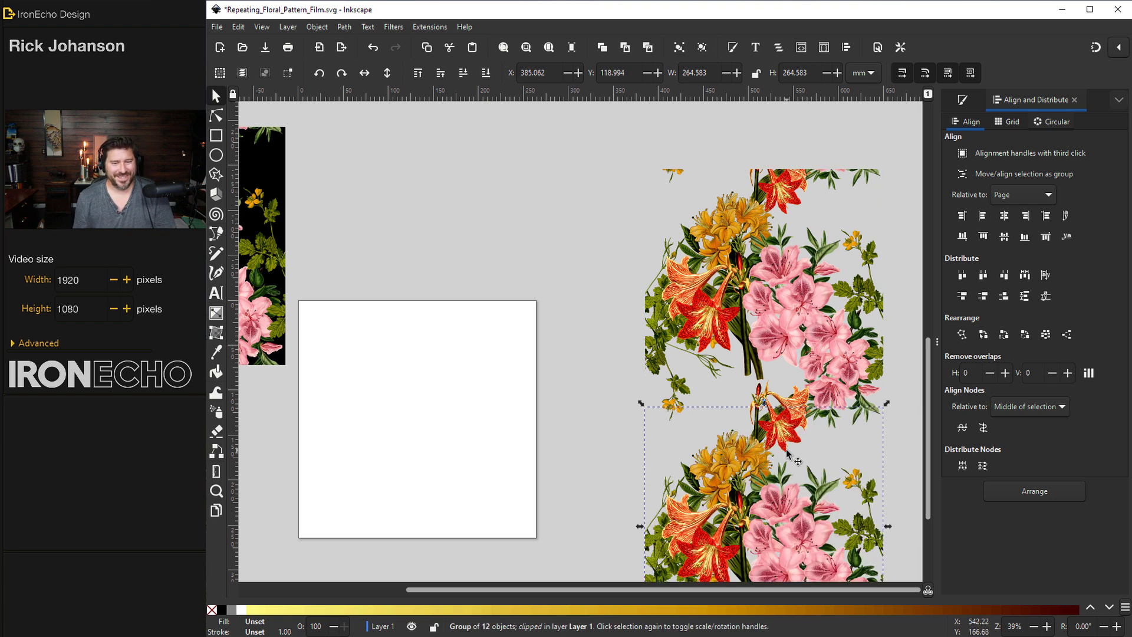
key(Escape)
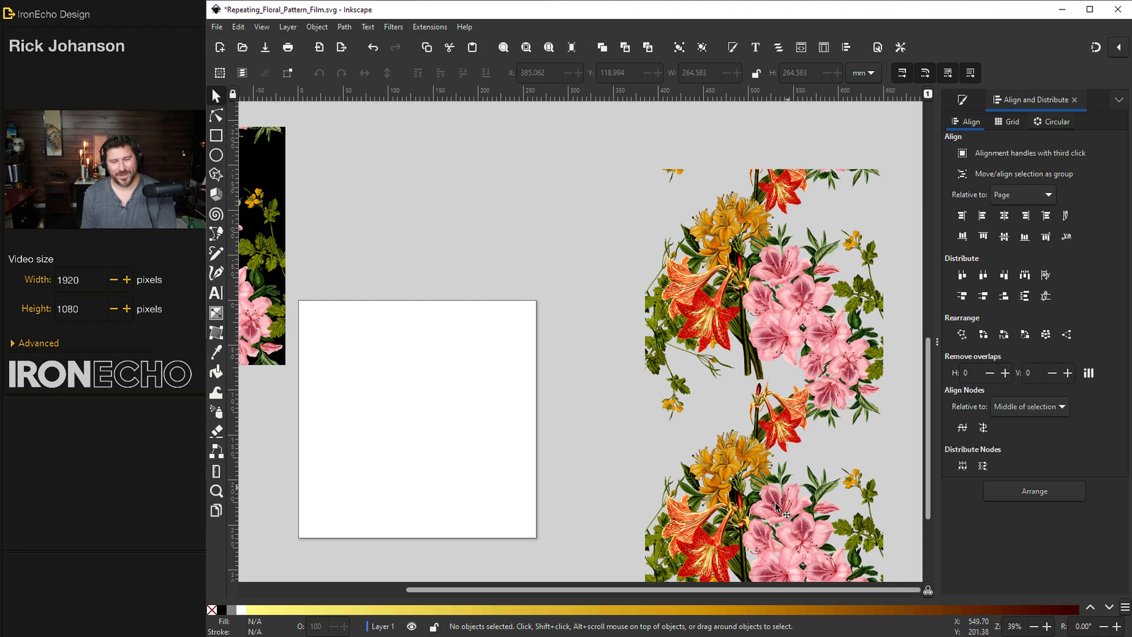
Select the lower floral copy and scroll the view to inspect the join.
click(756, 529)
scroll(766, 525, right, 5)
scroll(769, 522, down, 2)
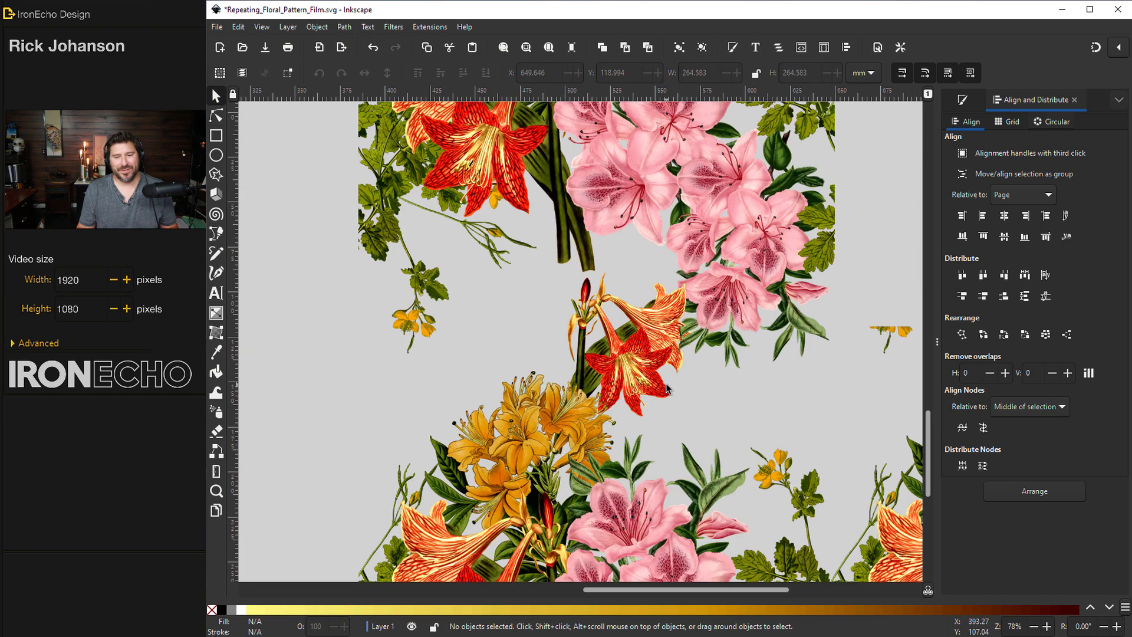
scroll(687, 370, up, 2)
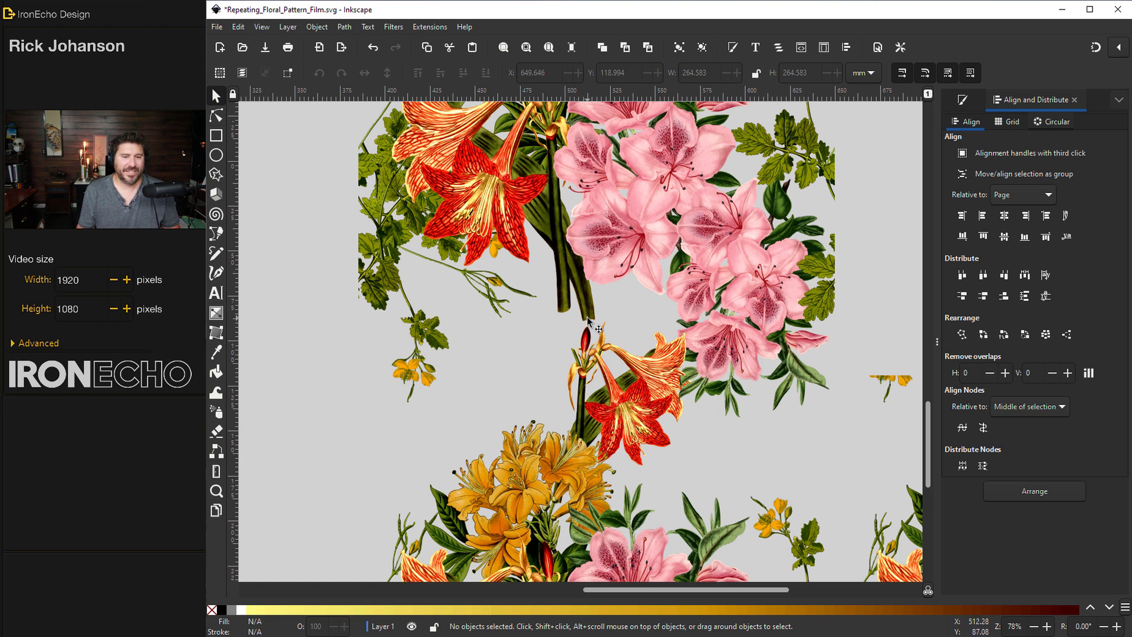
key(ctrl)
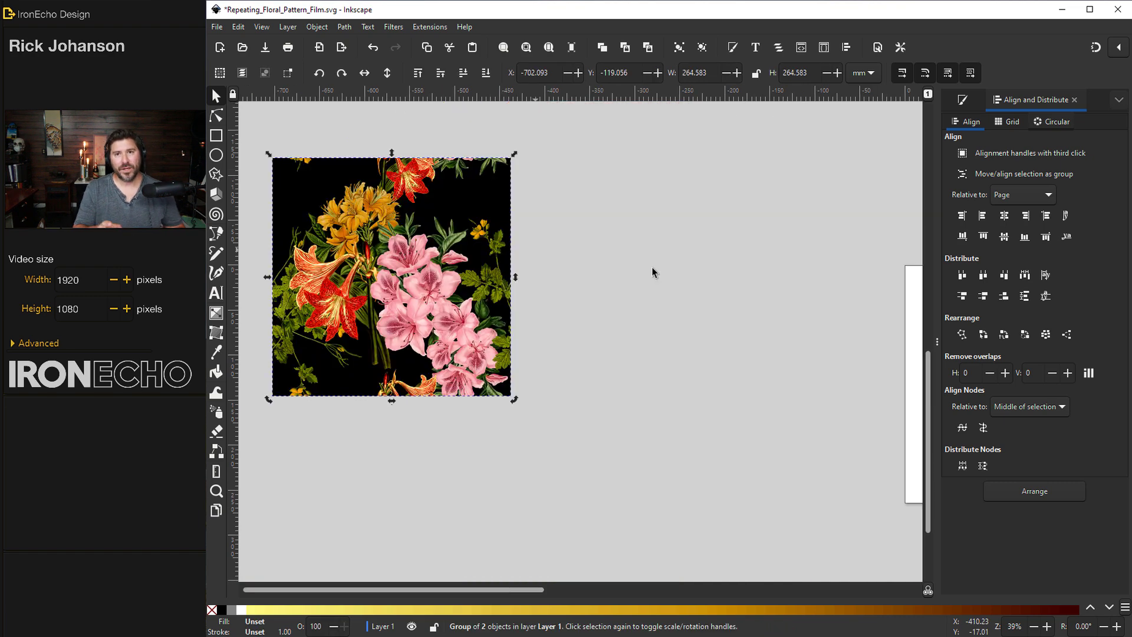
Duplicate the black-backed tile with Ctrl+D so the copy sits one tile width to its right.
key(shift+s)
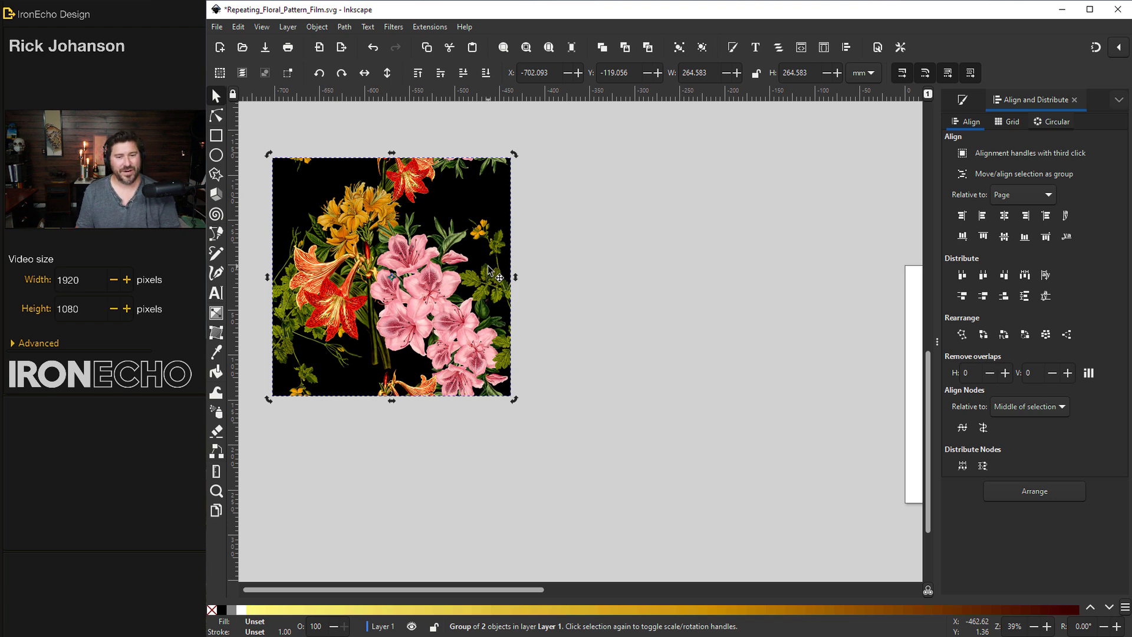
click(389, 258)
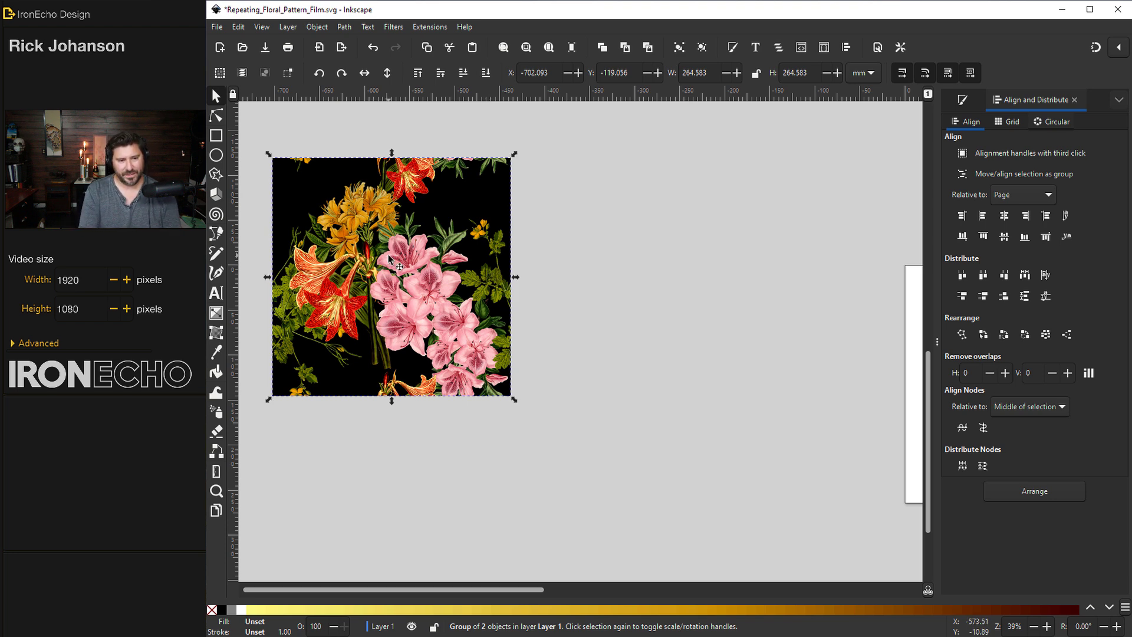
key(ctrl+d)
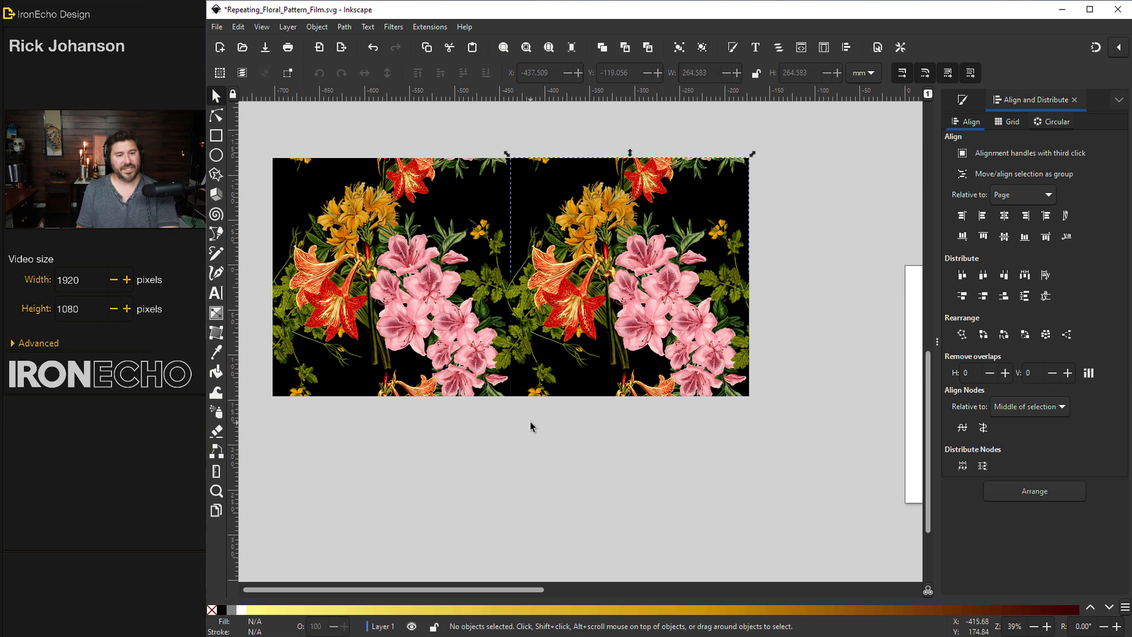
click(531, 423)
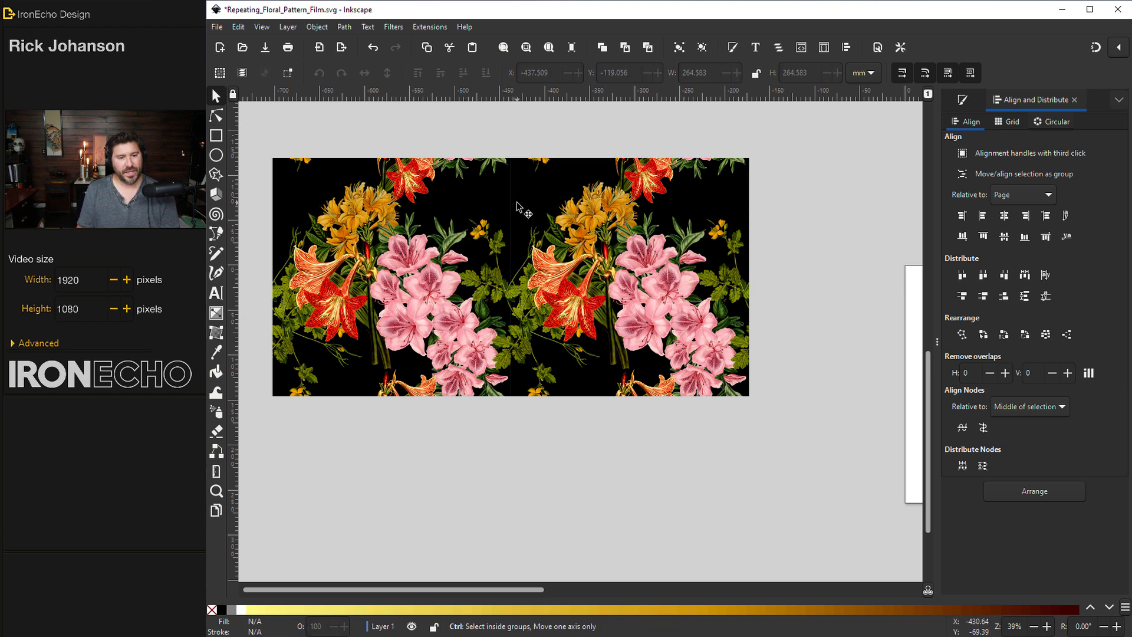
scroll(513, 154, up, 2)
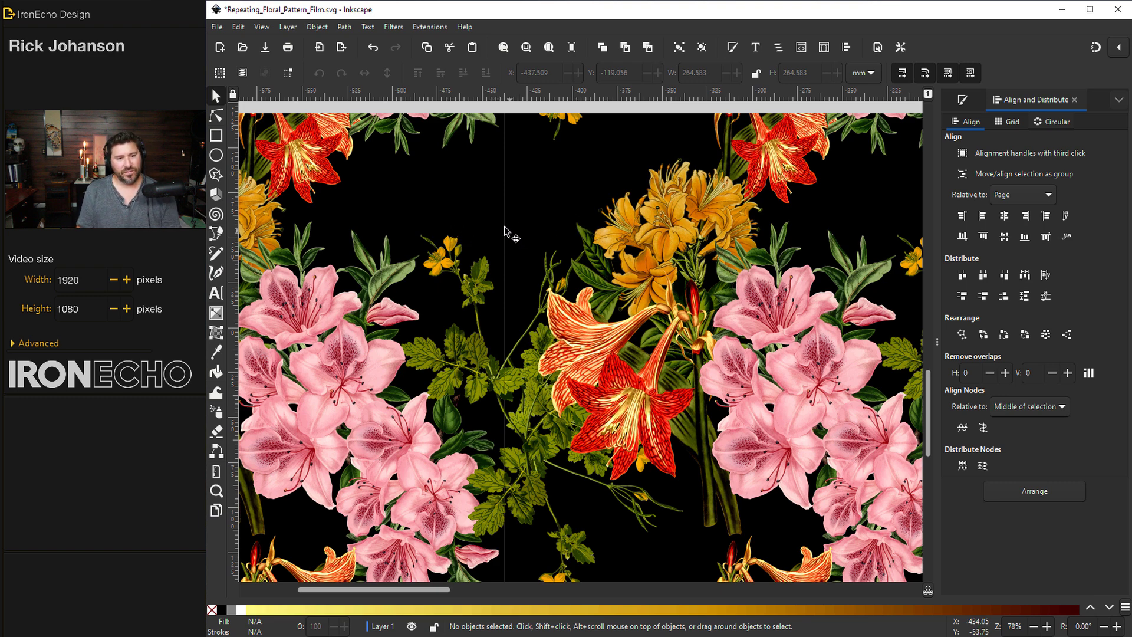
scroll(506, 227, up, 2)
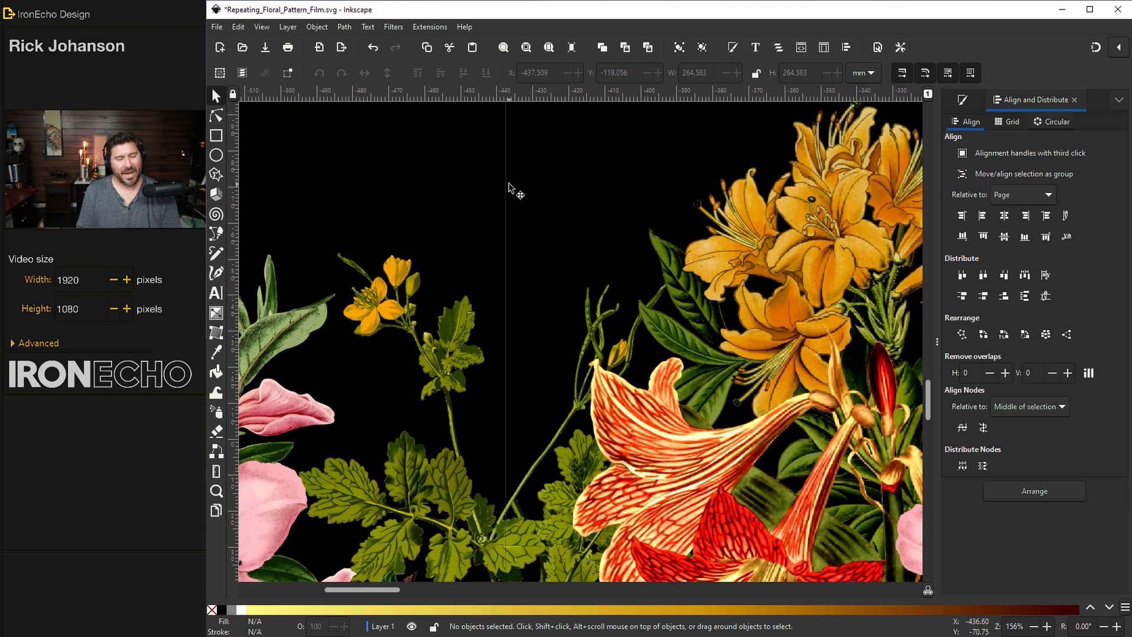
scroll(510, 273, up, 3)
scroll(546, 286, down, 3)
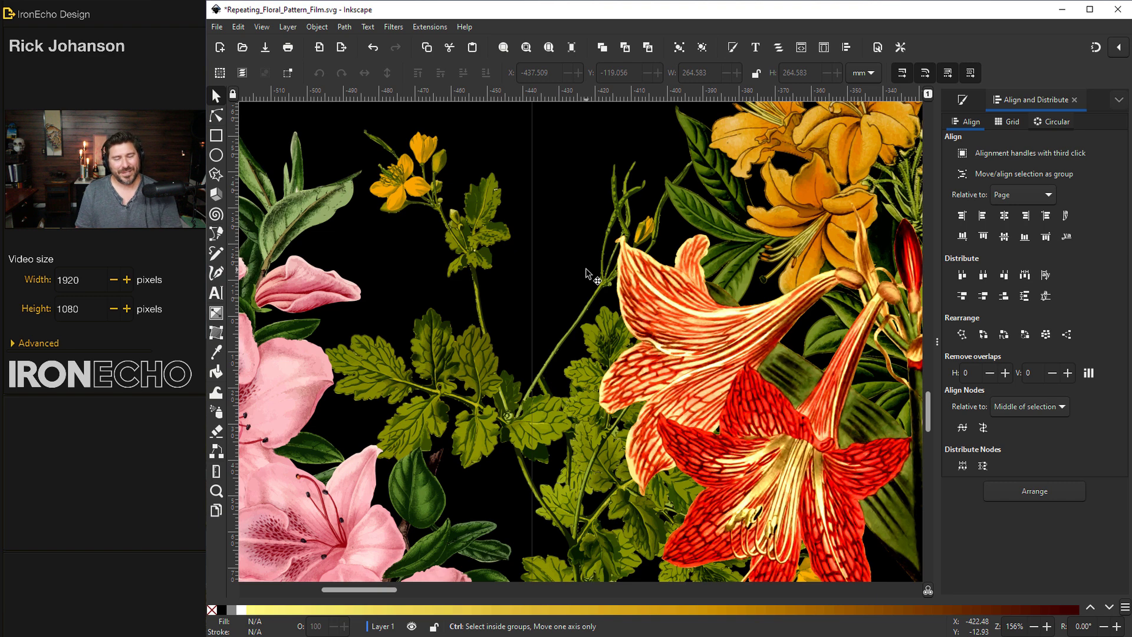
scroll(586, 273, down, 2)
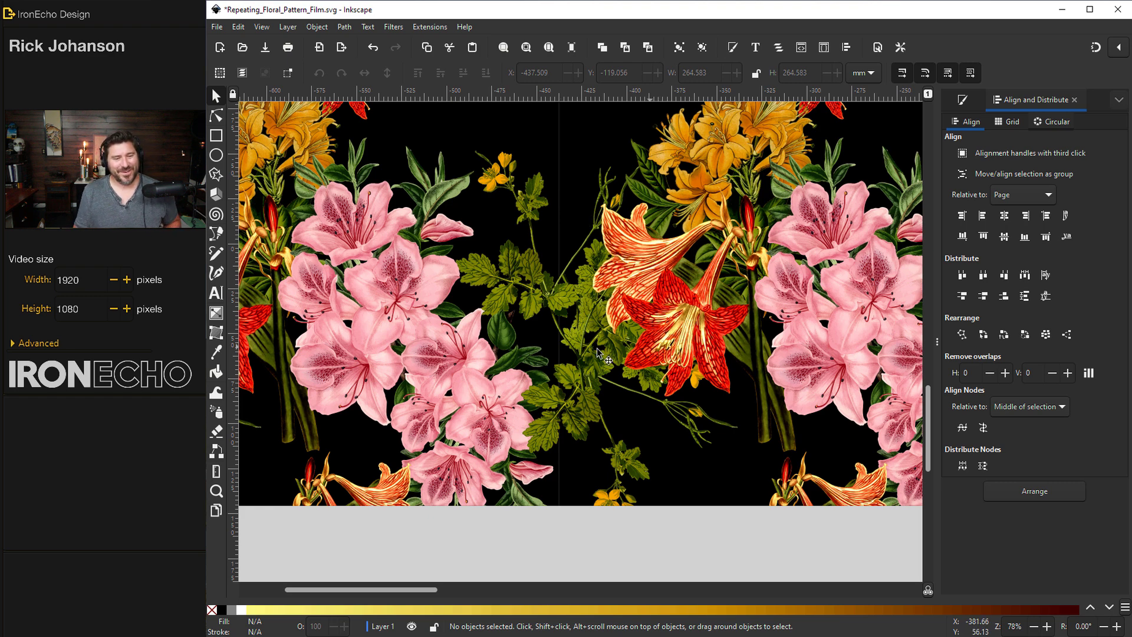
scroll(622, 336, up, 4)
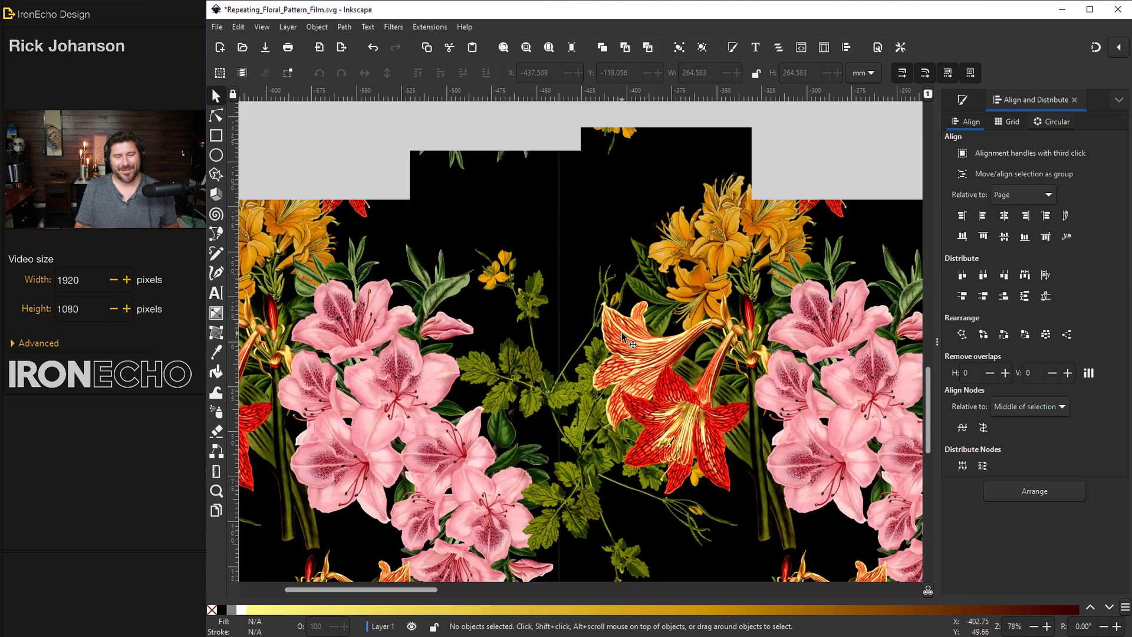